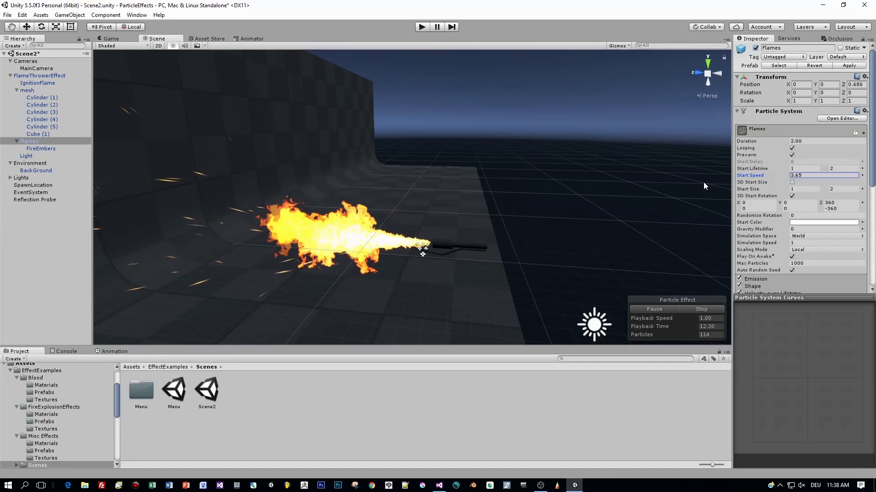
- Set the Flames particle system's start speed to 8 and both start size values to 0
left_click(811, 175)
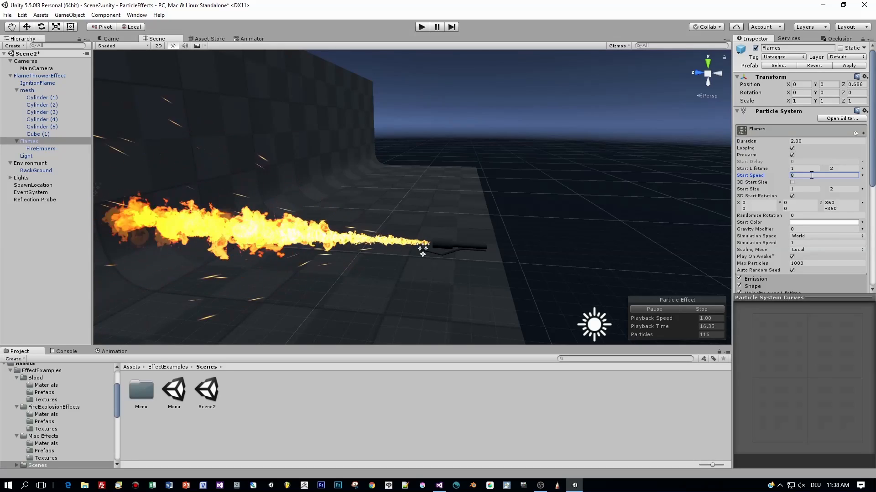
left_click(797, 190)
type("0")
left_click(838, 188)
type("1")
left_click_drag(838, 190, 825, 190)
type("0")
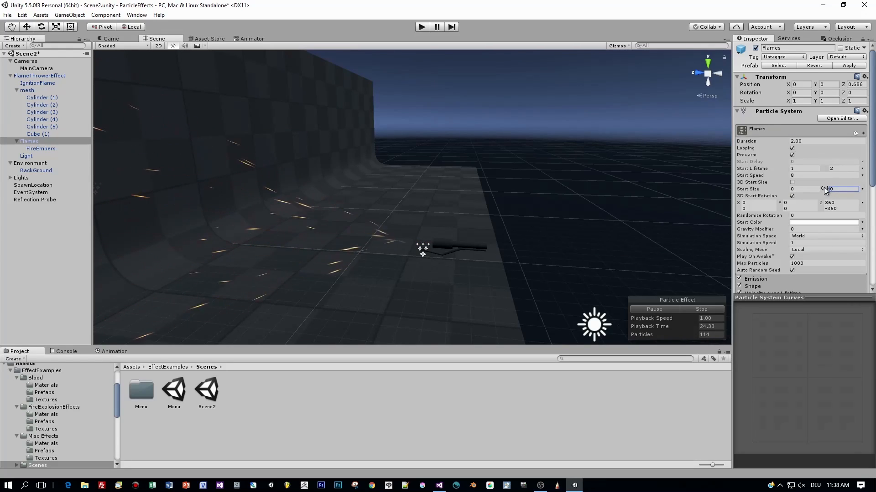
- Set the Flames start size range to 1 and 2, leaving 3D Start Size off
left_click(796, 191)
left_click_drag(795, 190, 829, 189)
type("12")
left_click(837, 182)
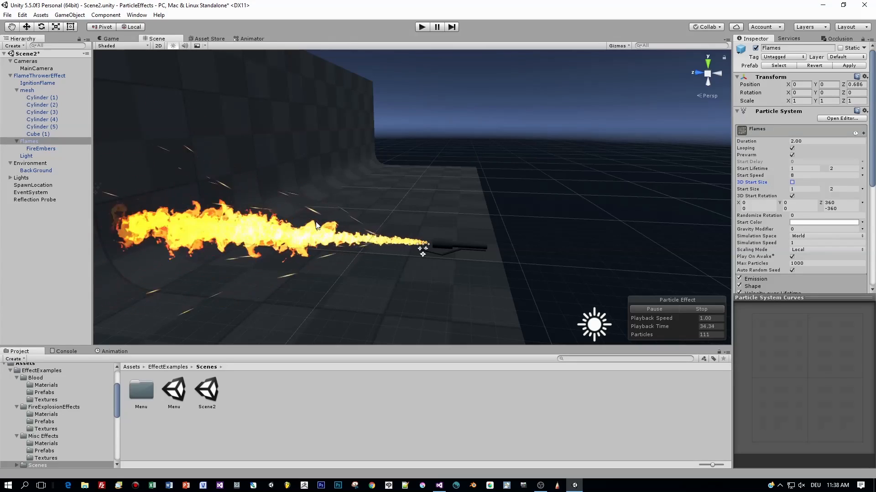
- Begin creating a new animation clip for FlameThrowerEffect and choose the project's Assets folder as its save location
left_click(39, 76)
left_click(106, 352)
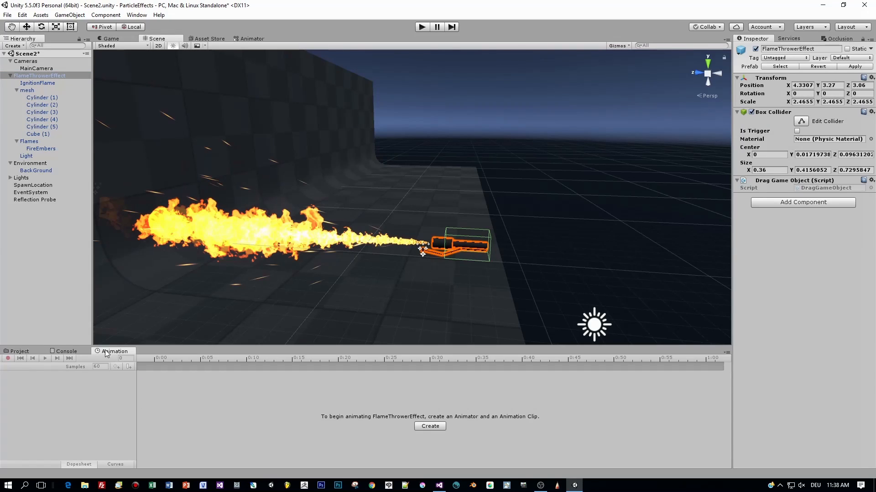
left_click(429, 427)
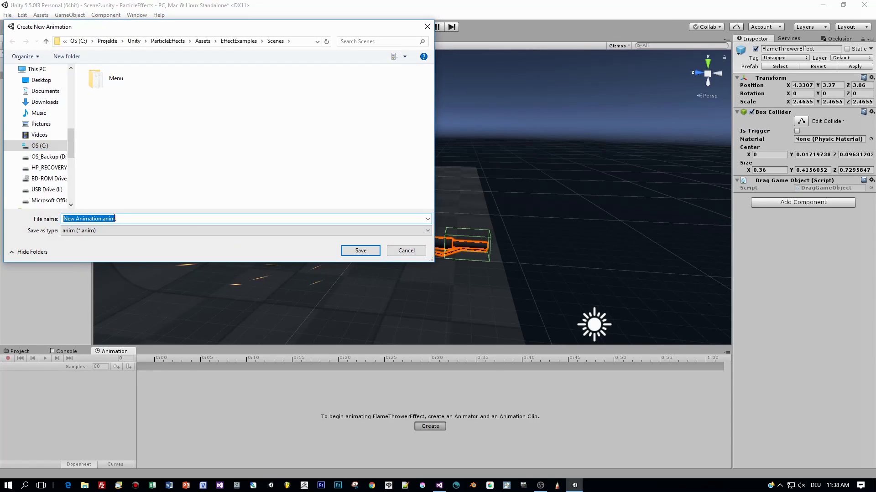
left_click(99, 218)
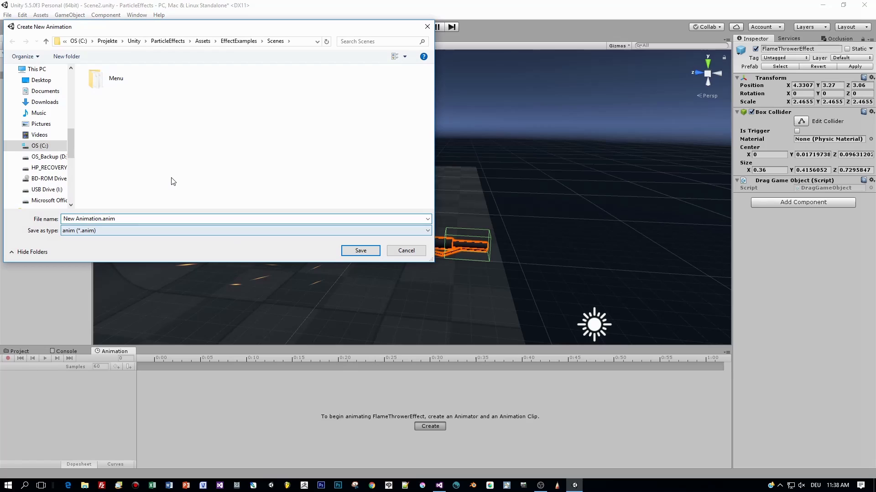
left_click(206, 41)
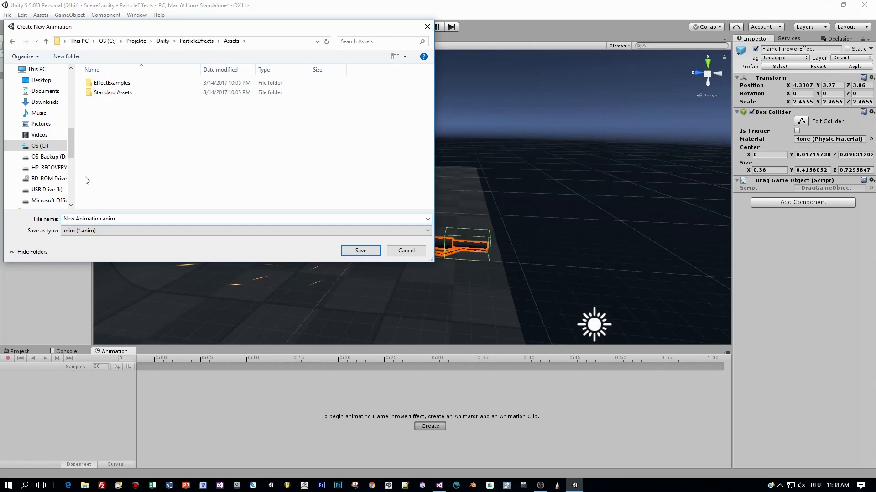
- Create a folder named Animations inside Assets and open it
right_click(107, 143)
mouse_move(68, 258)
left_click(127, 265)
type("Animations")
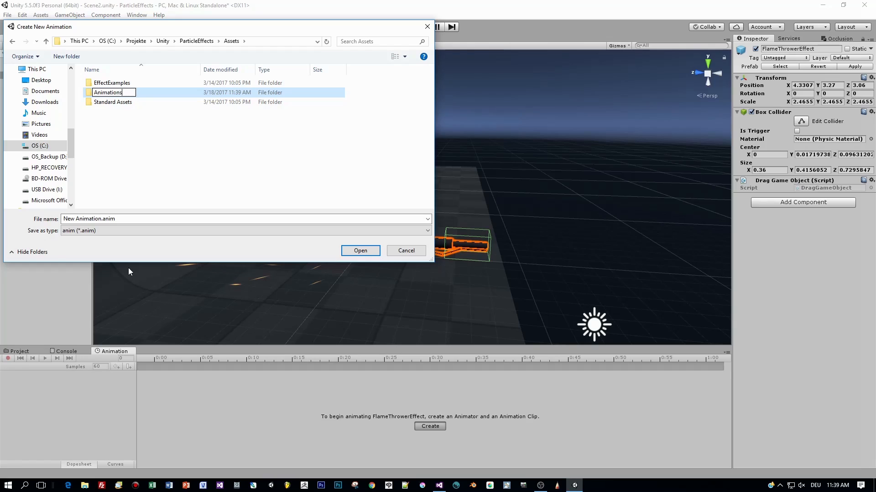
key("Return")
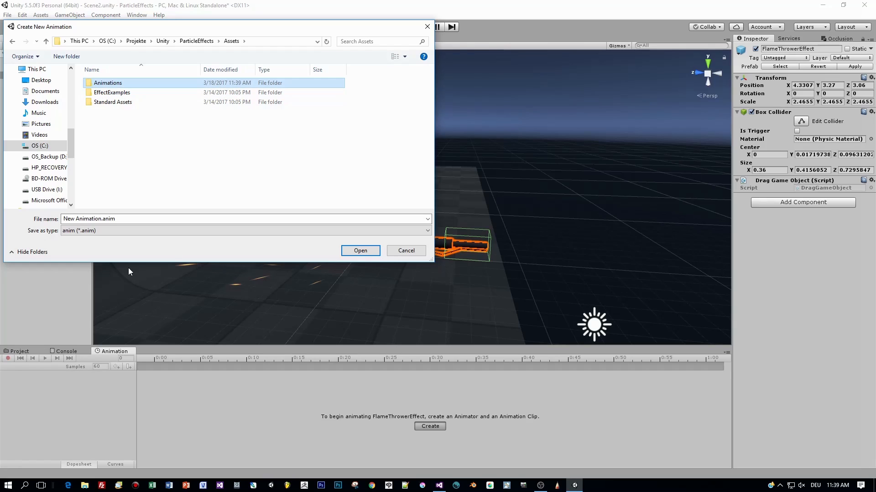
key("Return")
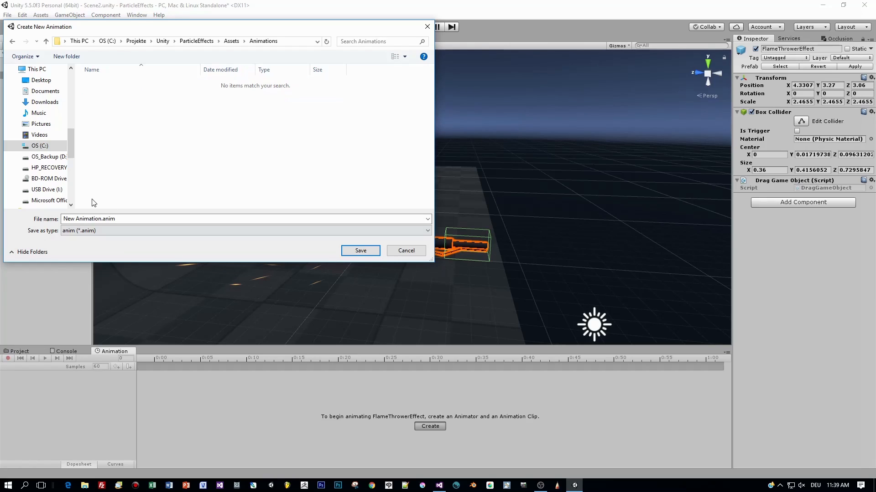
- Save the new animation clip as FT.anim in the Animations folder
left_click(101, 219)
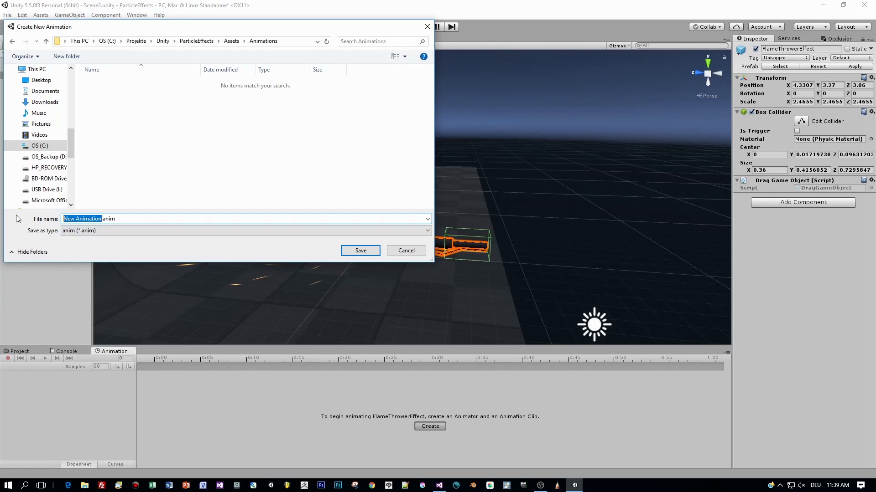
type("FT")
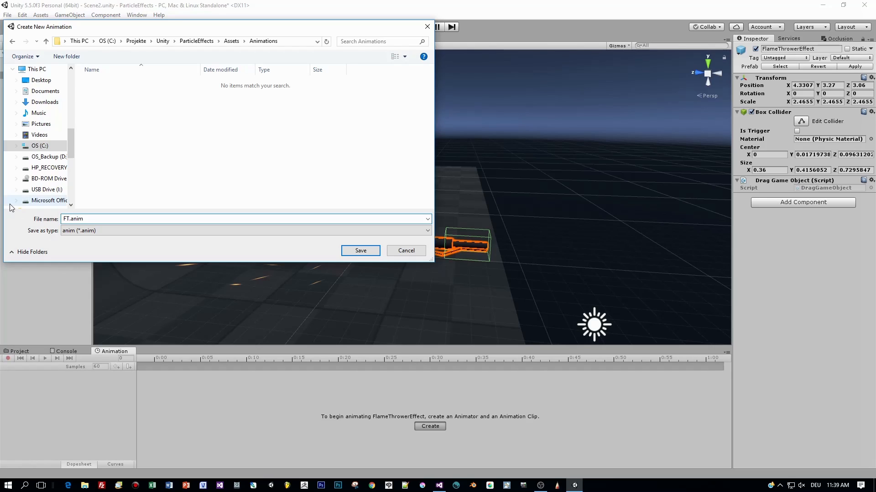
left_click(365, 253)
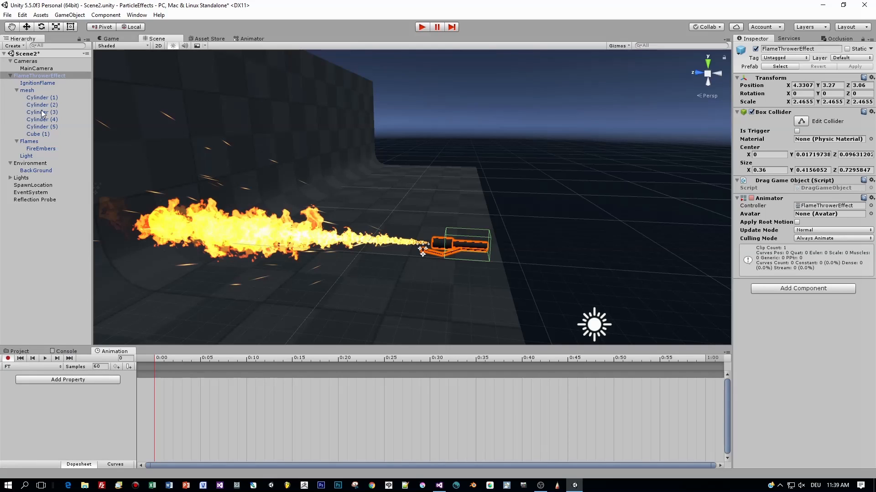
- At frame 0 of the FT clip, key the Flames start speed at 1 and both start size values at 0
left_click(27, 142)
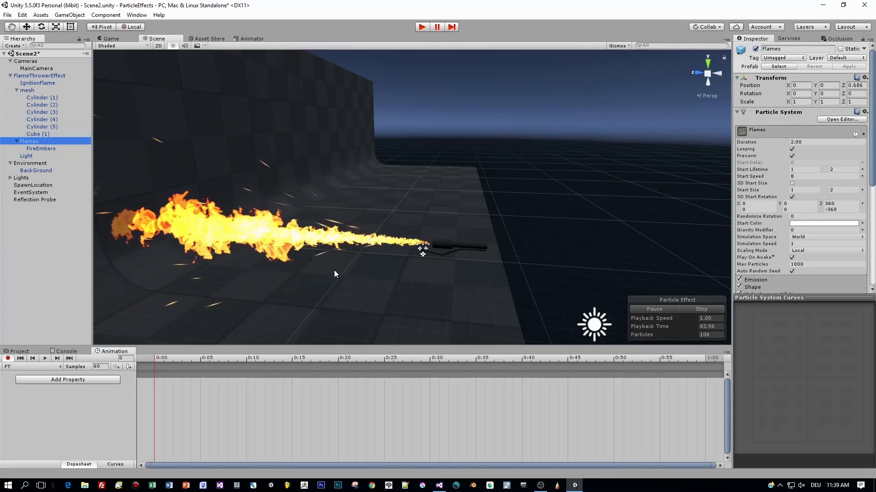
left_click(799, 176)
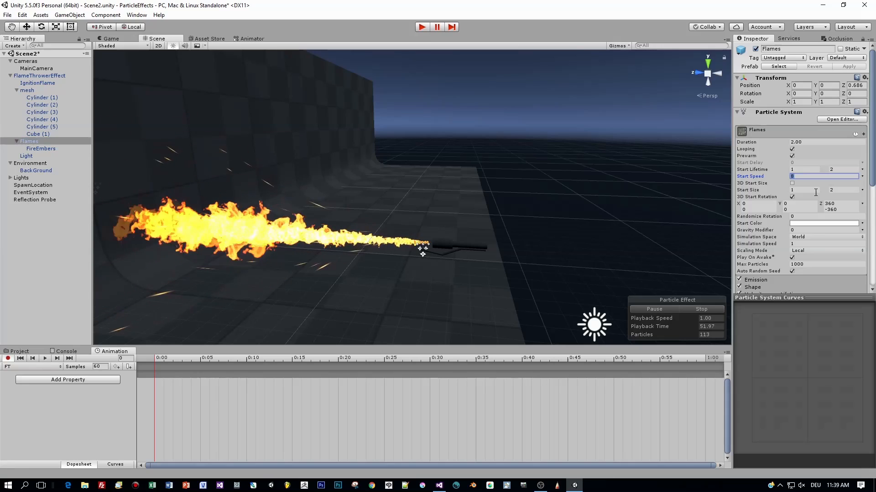
type("1")
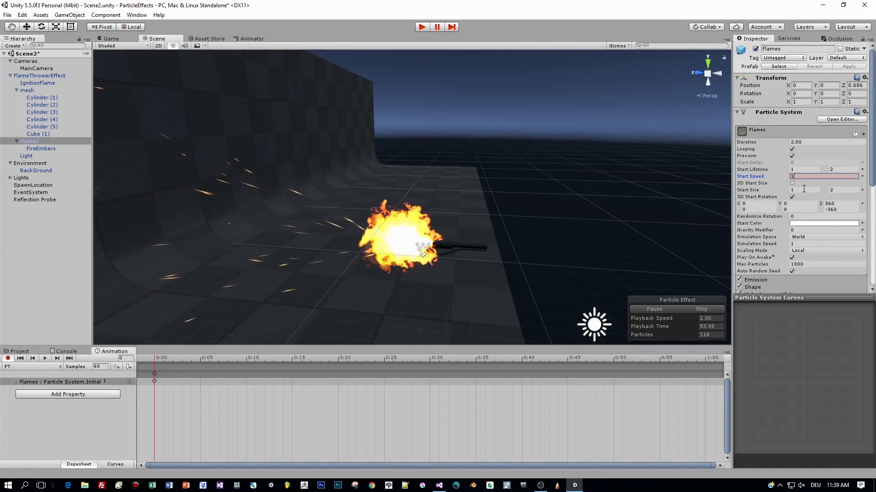
left_click(804, 189)
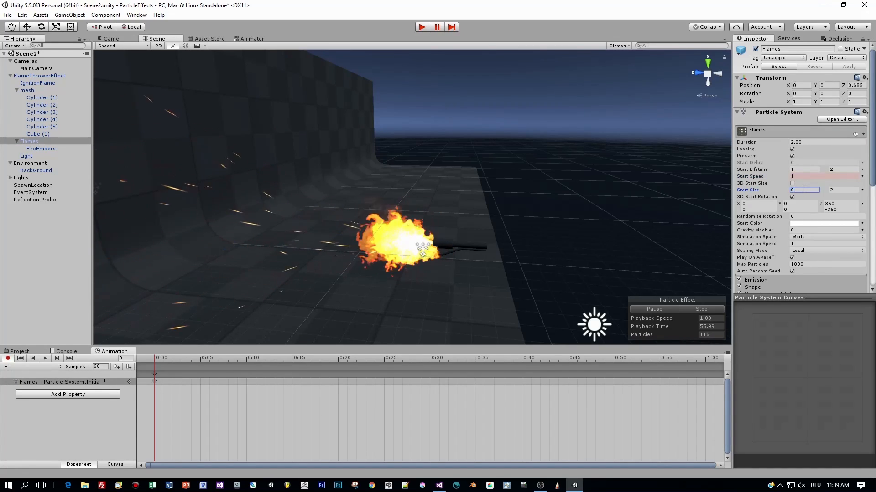
left_click(840, 190)
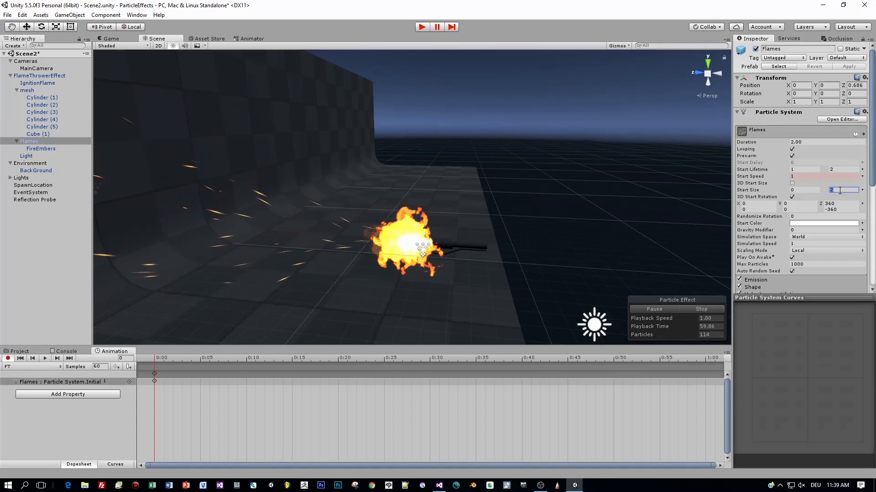
type("0")
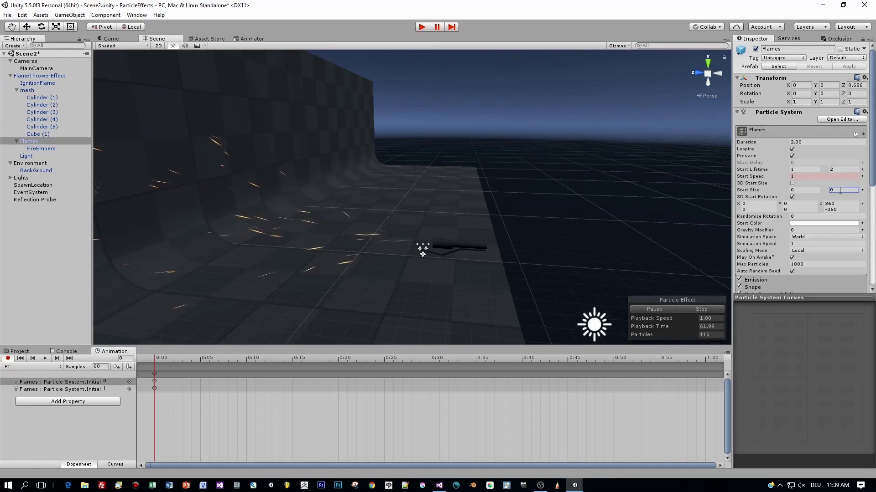
- At 0:30 in the FT clip, key the Flames start speed at 8 and start size at 1 and 2
left_click_drag(155, 358, 425, 368)
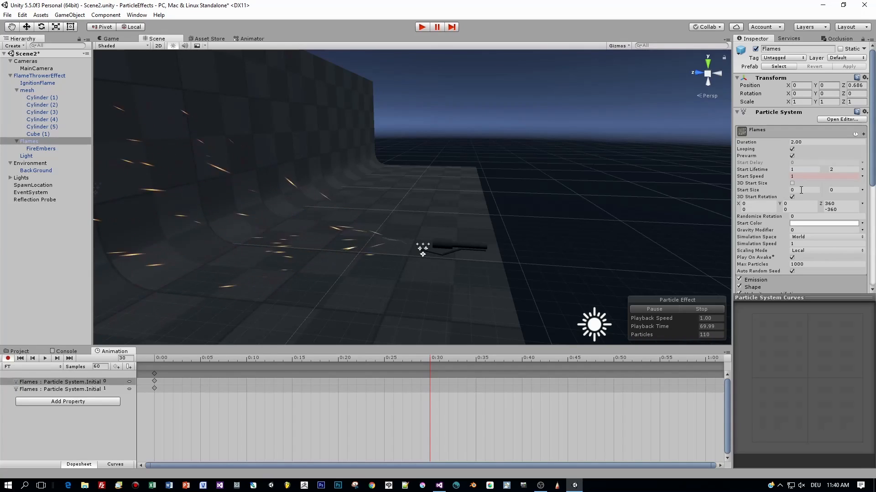
left_click(798, 176)
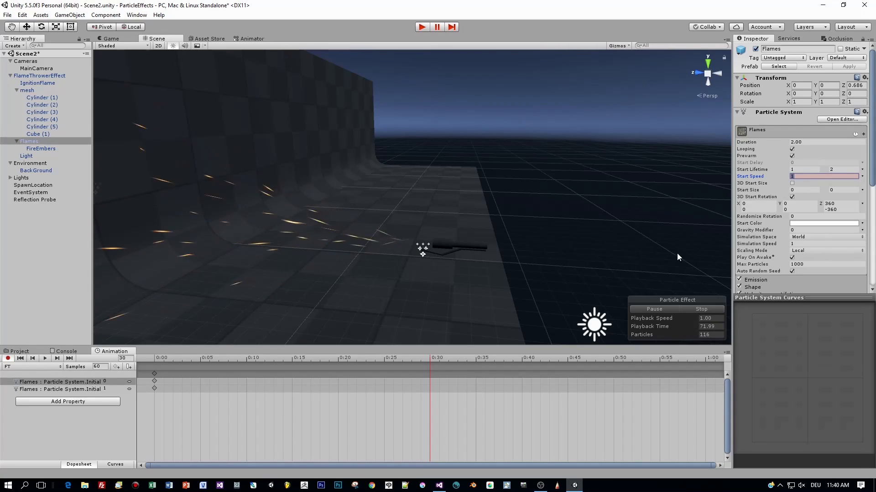
type("8")
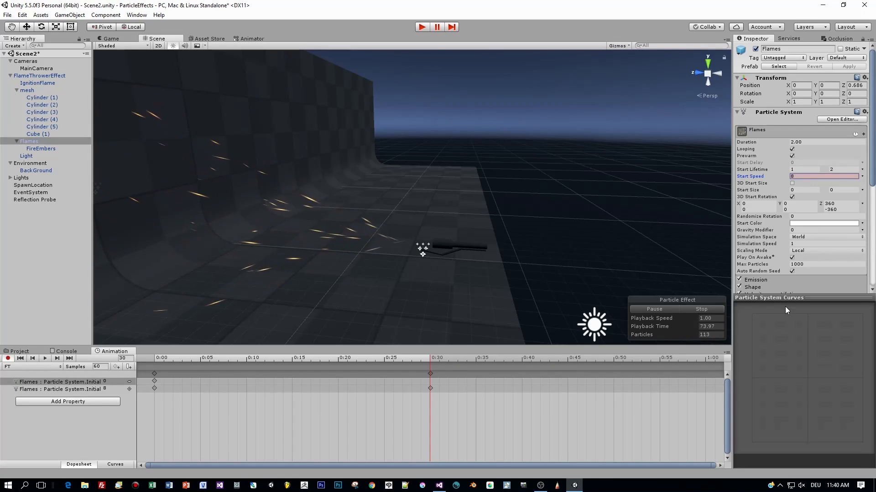
left_click(798, 191)
type("1")
left_click(835, 190)
type("2")
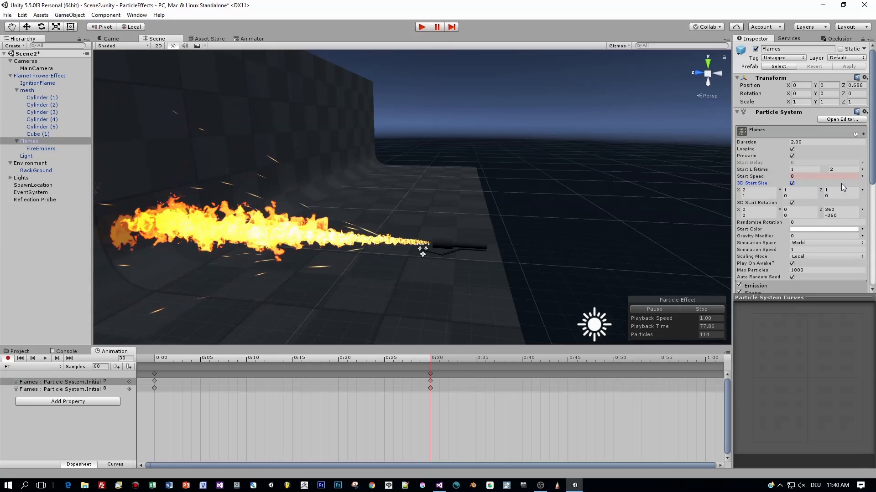
- Turn off 3D Start Size for Flames and scrub the animation from 0:30 back to frame 0
left_click(430, 358)
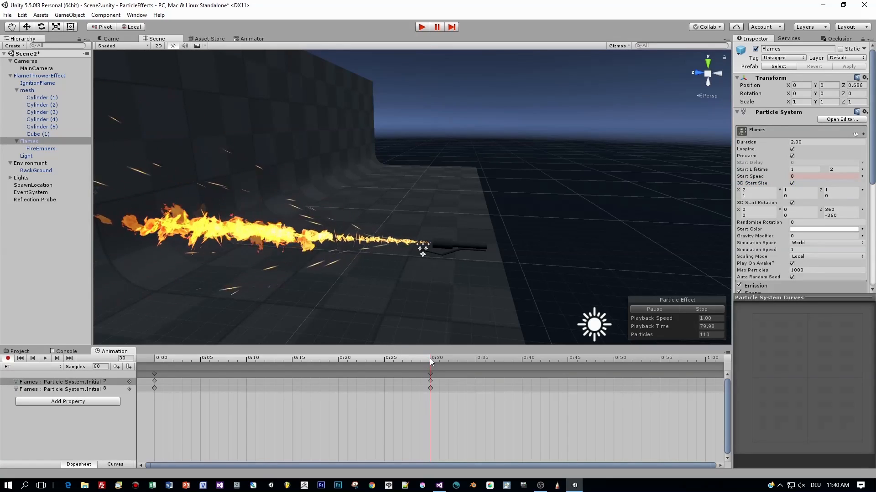
left_click_drag(430, 357, 431, 378)
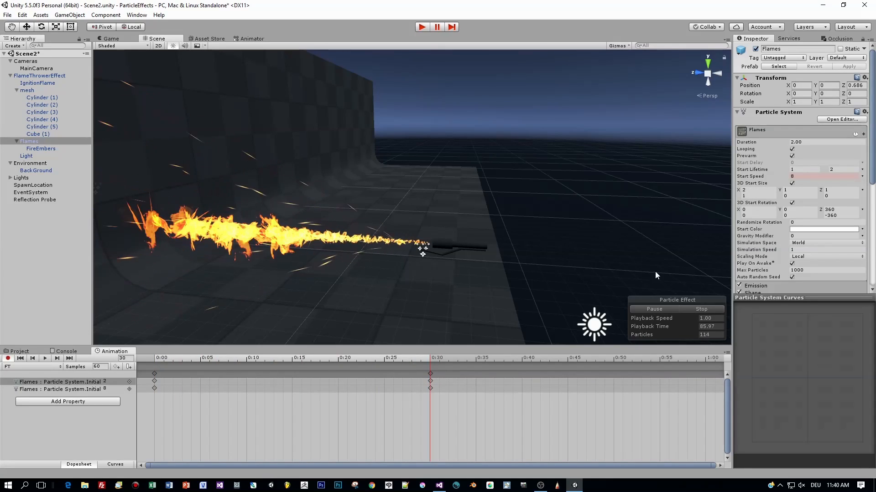
left_click(792, 183)
left_click_drag(428, 369, 151, 370)
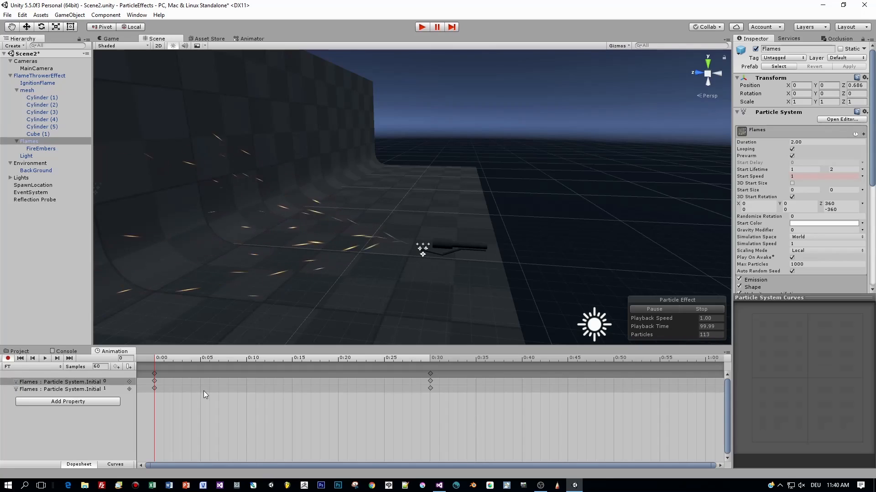
- At frame 0, key the FireEmbers particle system's Emission module as disabled
left_click(42, 150)
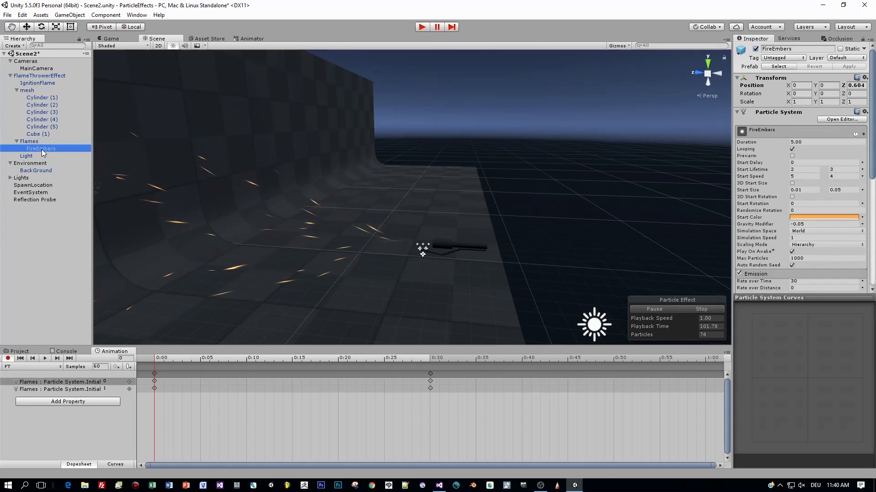
scroll(785, 238, "down", 3)
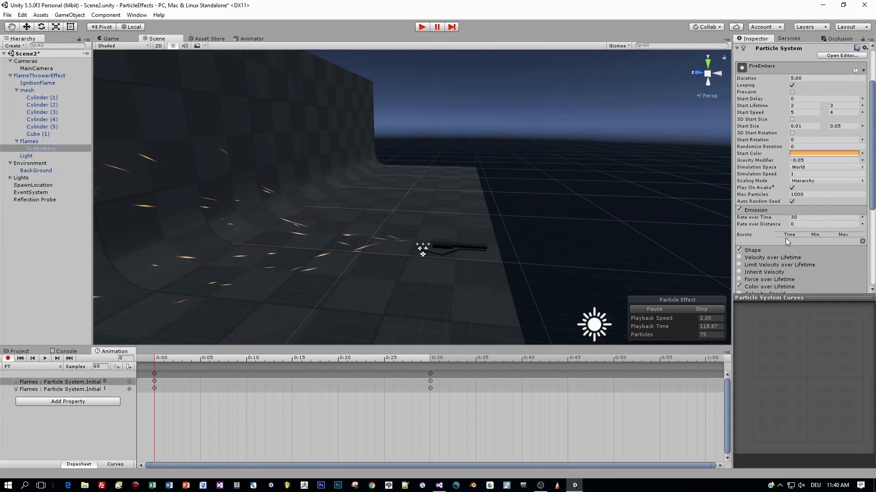
left_click(740, 211)
- At 0:20, key the FireEmbers Emission module as enabled, and scrub the animation back to frame 0
left_click_drag(154, 357, 336, 378)
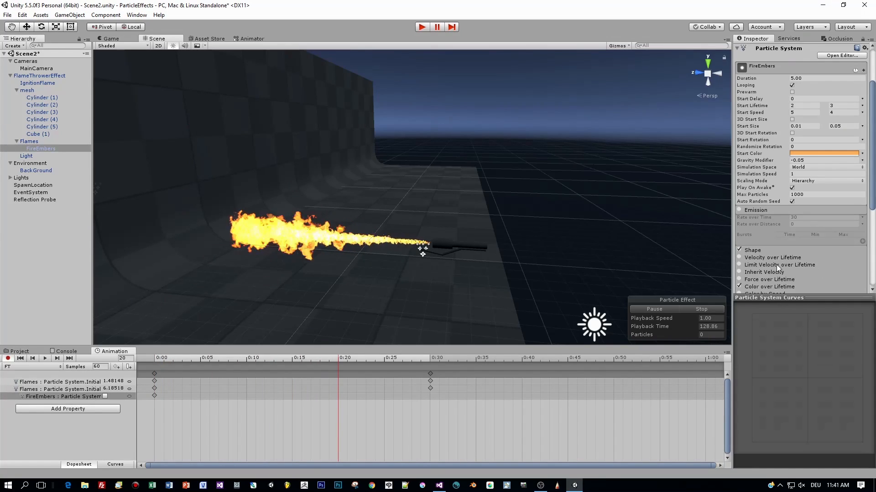
left_click(739, 210)
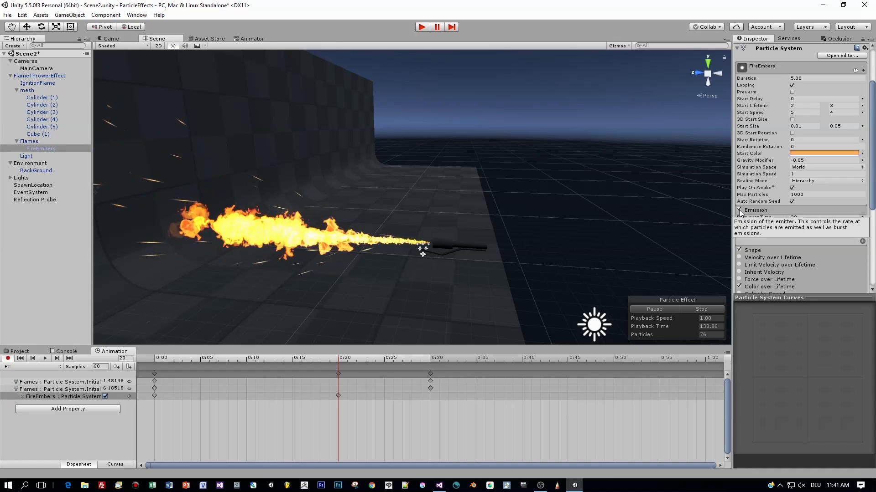
left_click_drag(338, 360, 149, 378)
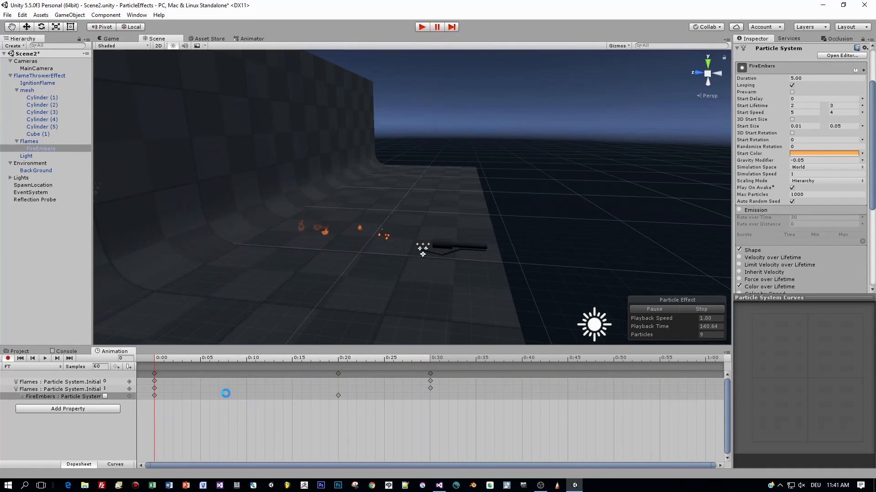
- Save the scene and end the animation recording
key("ctrl+s")
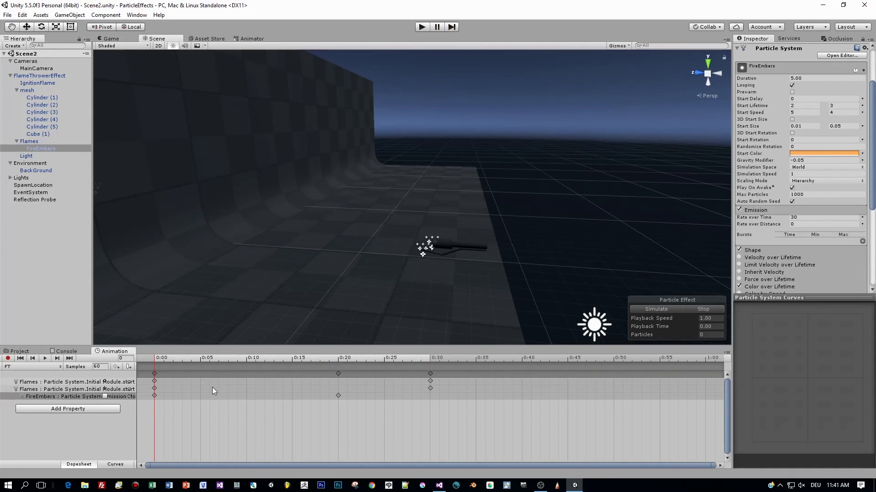
left_click(8, 358)
left_click(8, 360)
- Open the FlameThrowerEffect animator controller and align the FT state beside the Entry node
left_click(35, 77)
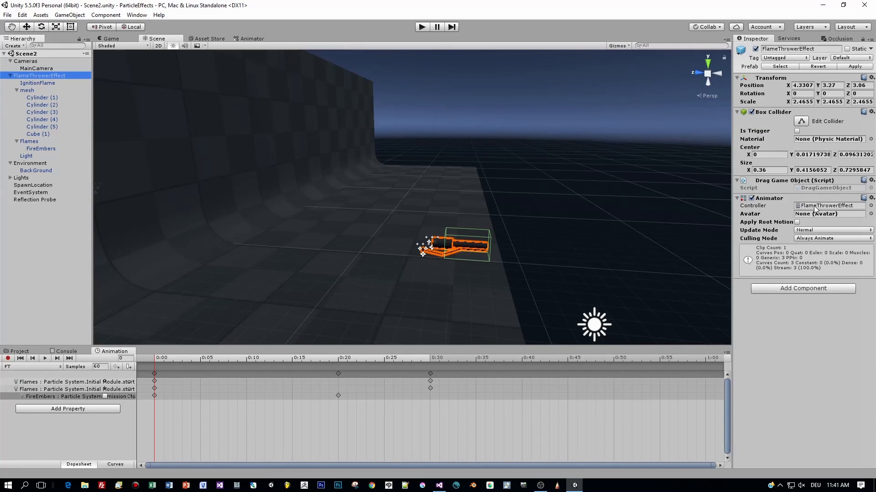
double_click(816, 207)
left_click_drag(499, 188, 549, 225)
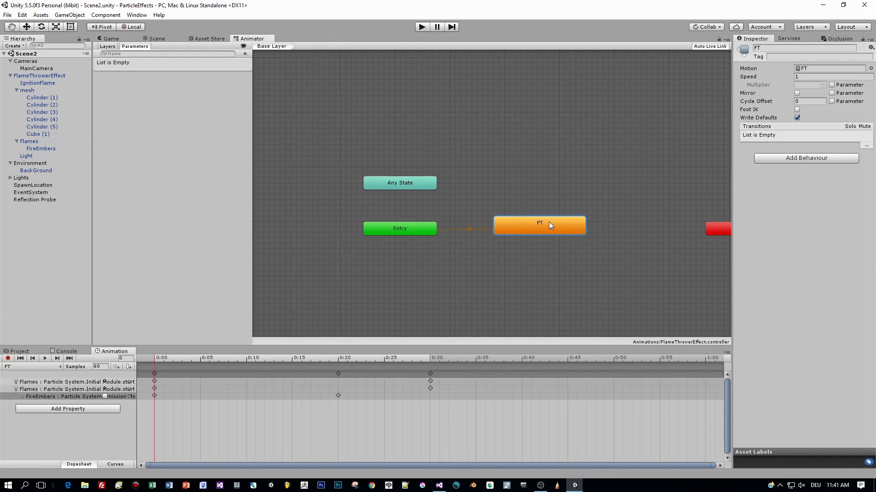
- Duplicate the FT state and place the copy directly above the original
key("ctrl+c")
left_click(532, 181)
key("ctrl+v")
left_click_drag(414, 170, 556, 171)
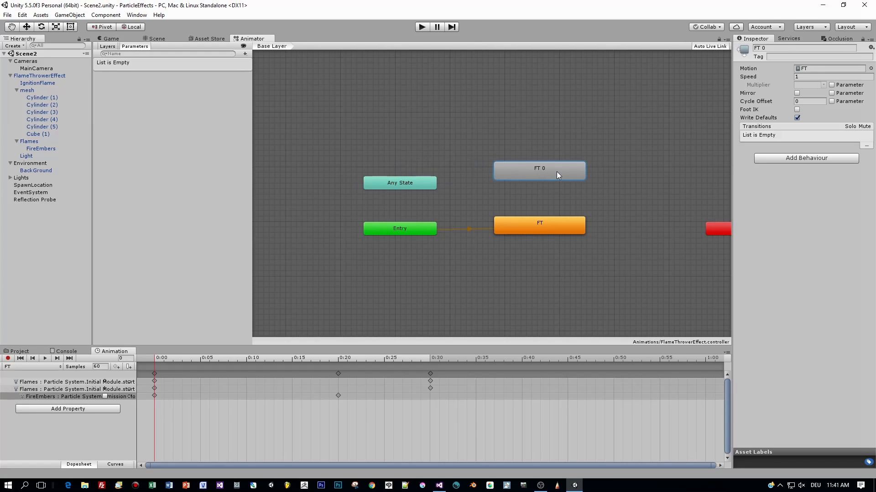
- Set the FT 0 state's speed to -2 and make it the layer default state
left_click(809, 78)
right_click(508, 181)
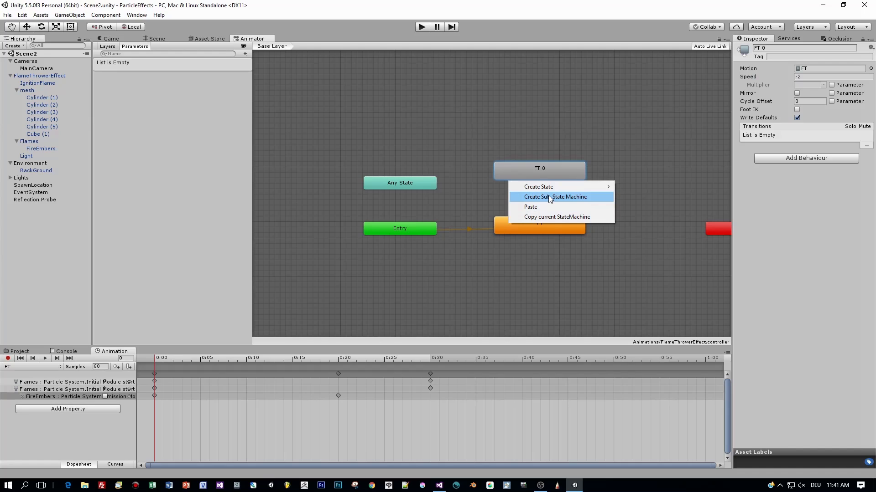
right_click(520, 166)
right_click(521, 166)
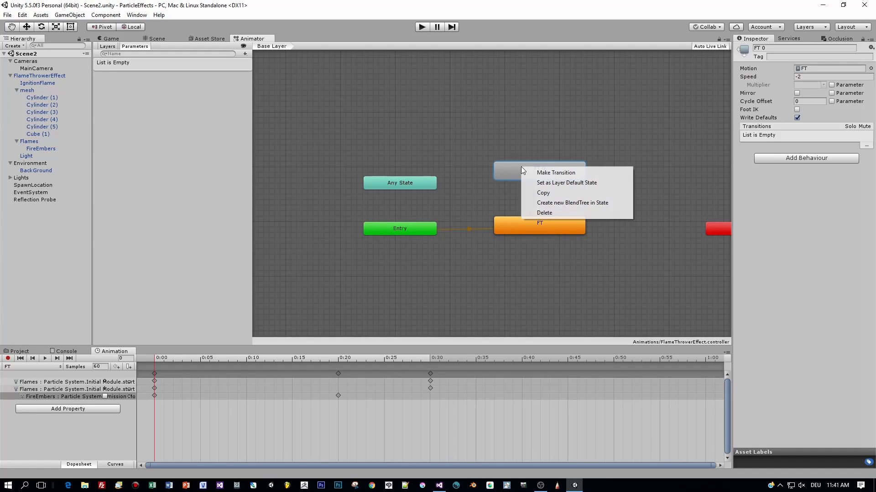
left_click(551, 184)
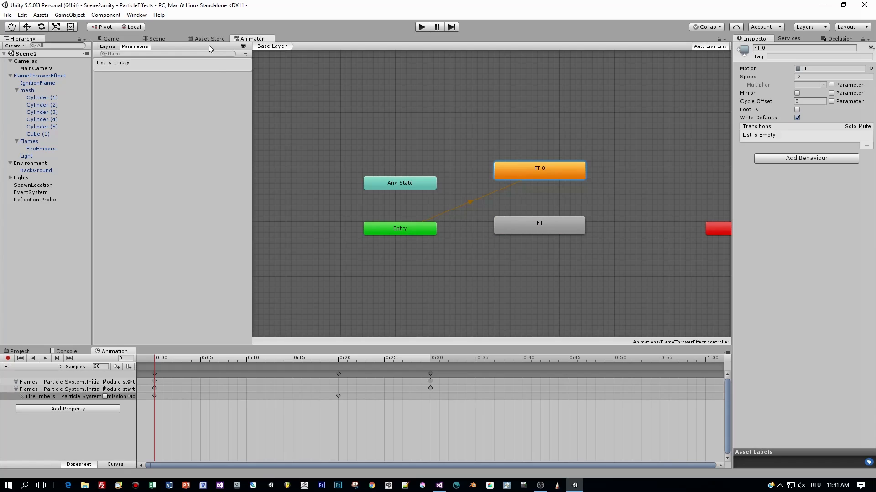
- Add a Bool parameter named FTOn to the animator controller
left_click(245, 54)
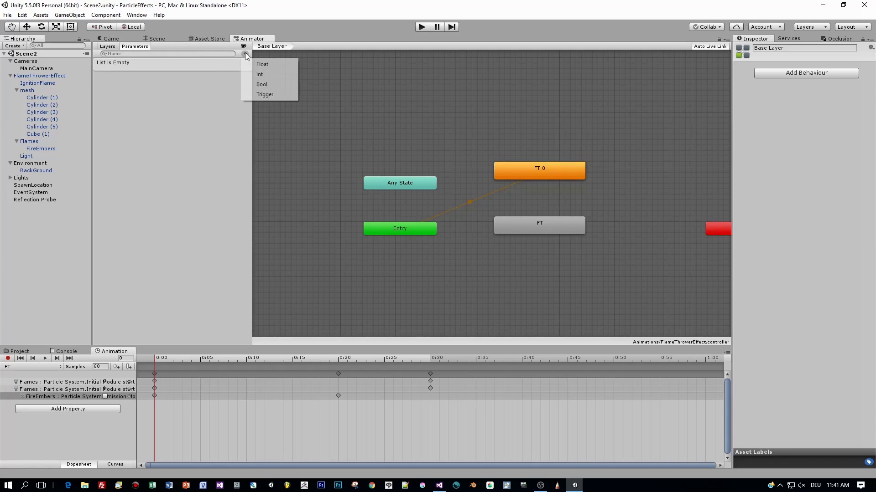
left_click(262, 85)
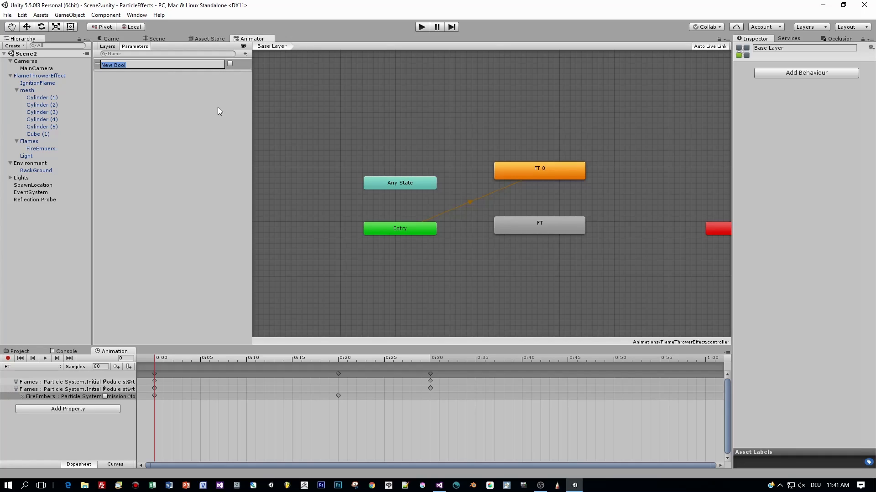
type("FT")
type("On")
key("Return")
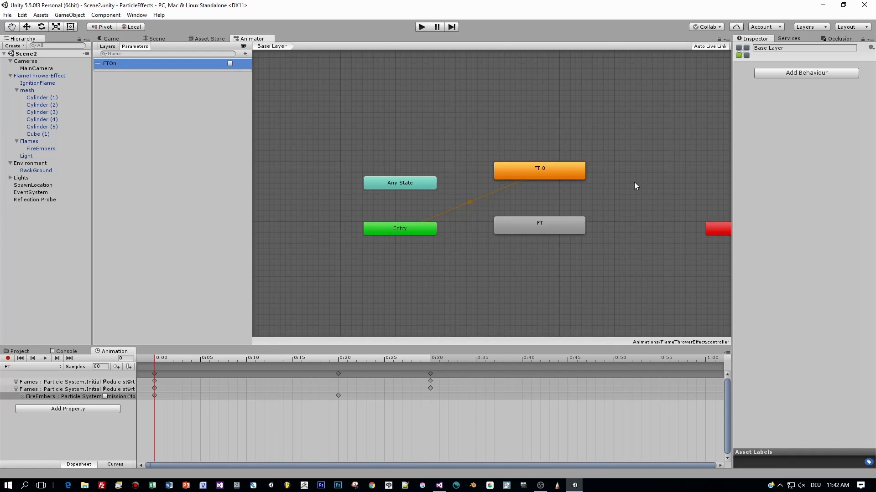
- Create a transition from FT 0 to FT with the condition FTOn set to true
right_click(529, 171)
left_click(556, 177)
left_click(534, 232)
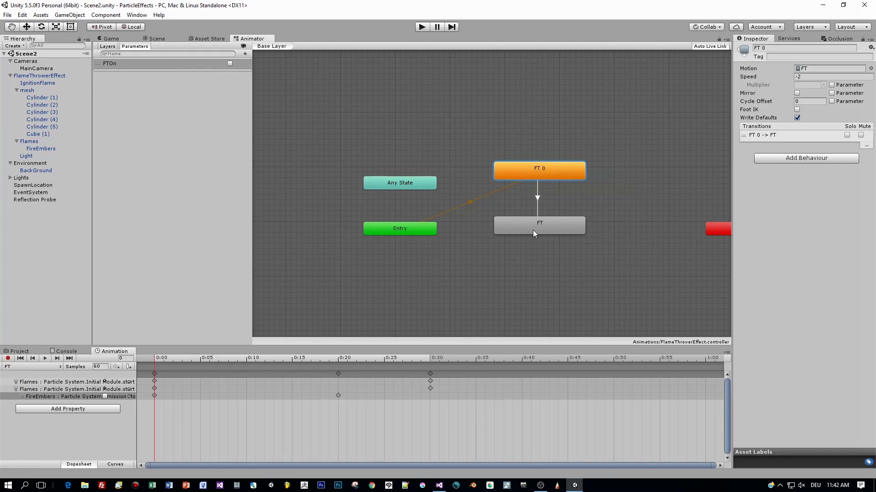
left_click(538, 205)
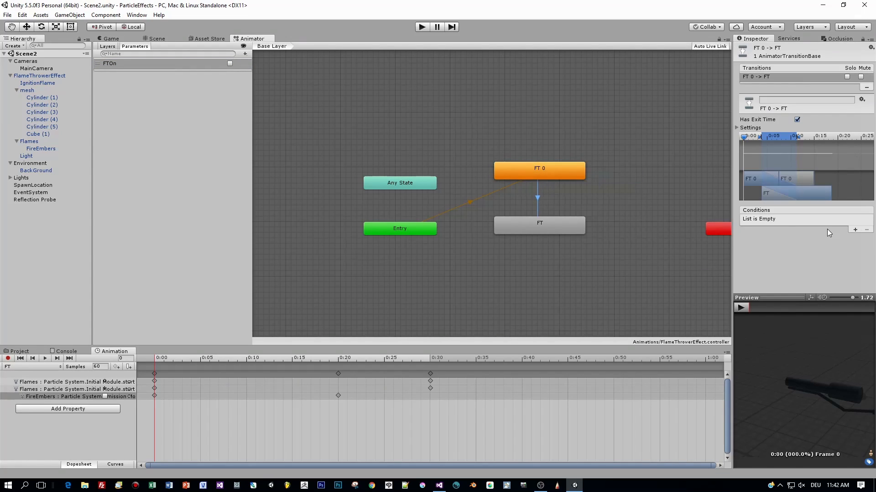
left_click(854, 231)
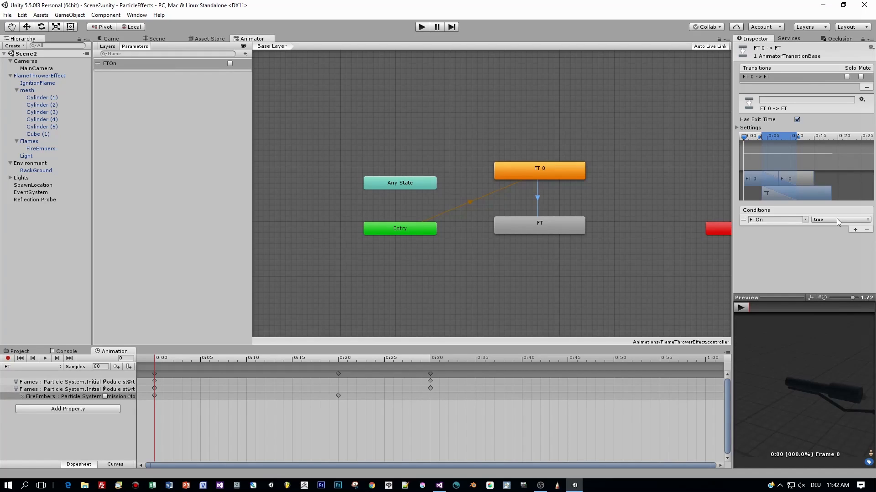
- Create a transition from FT back to FT 0 with the condition FTOn set to false
right_click(568, 226)
left_click(585, 232)
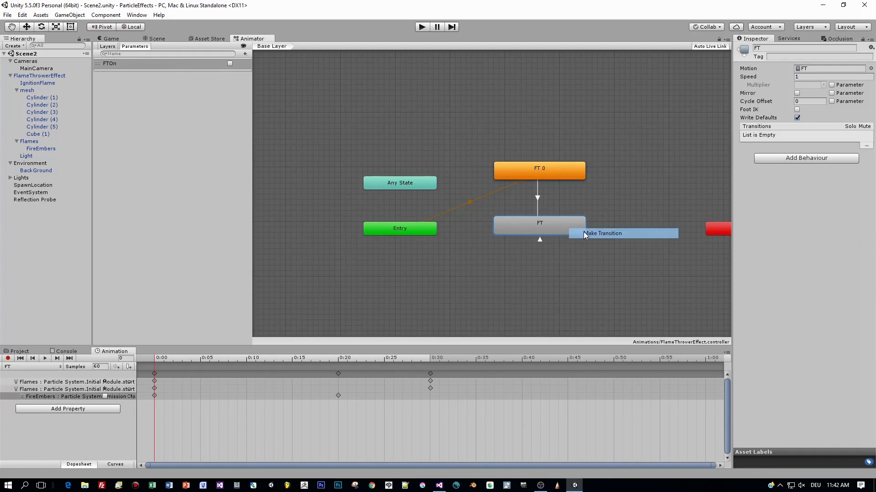
left_click(560, 174)
left_click(541, 198)
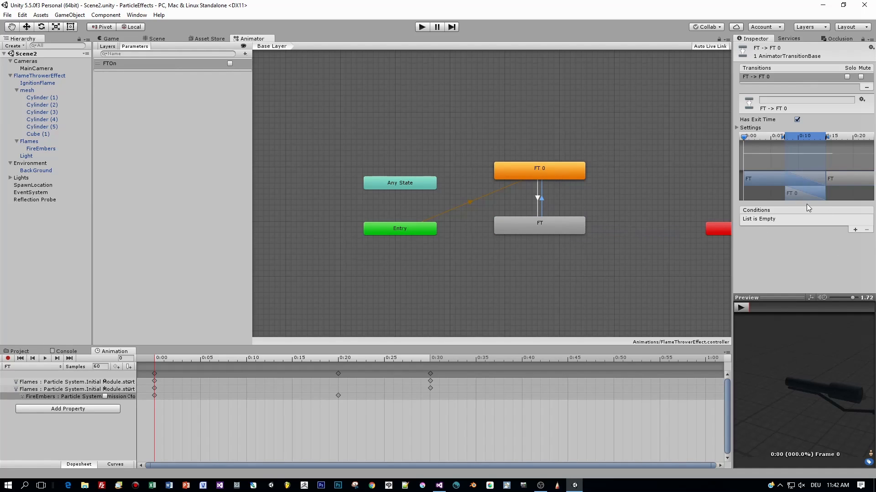
left_click(854, 229)
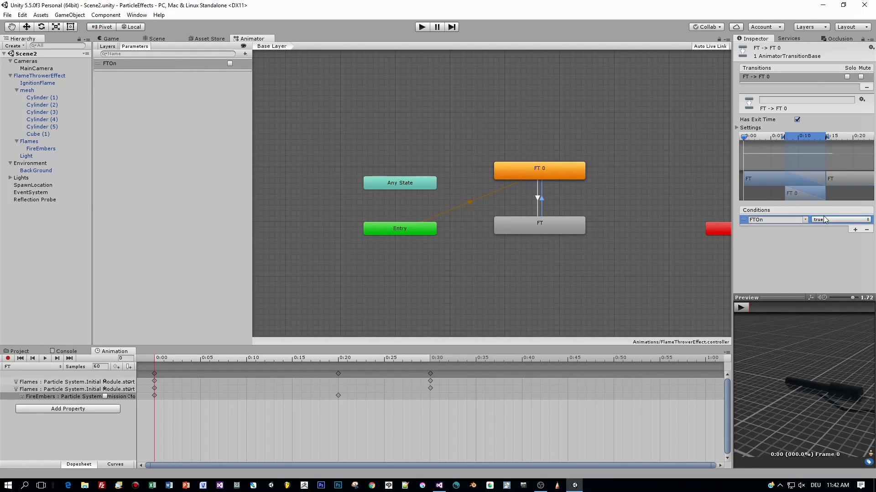
left_click(823, 220)
left_click(838, 241)
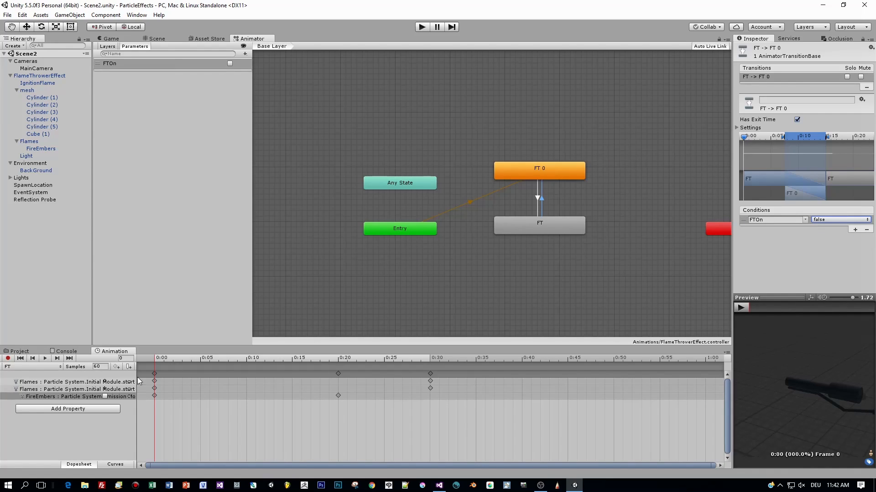
- Turn off Loop Time for the FT animation clip in the Animations folder
left_click(14, 352)
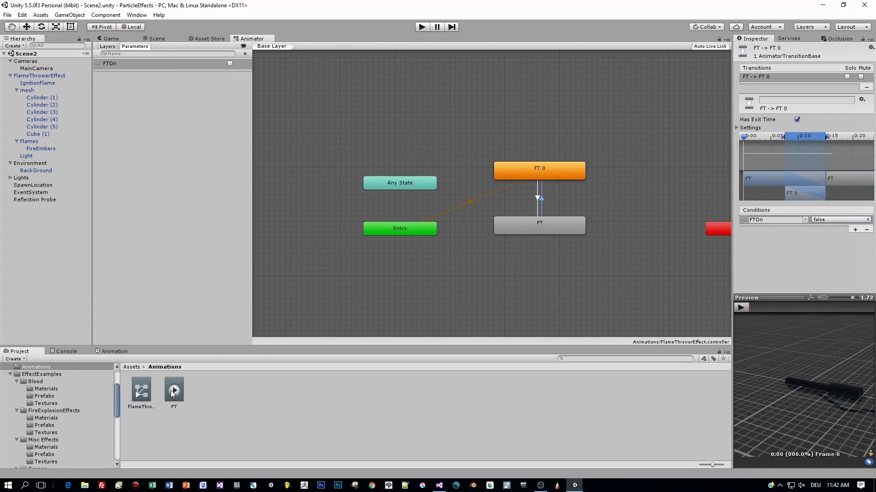
left_click(174, 391)
left_click(797, 77)
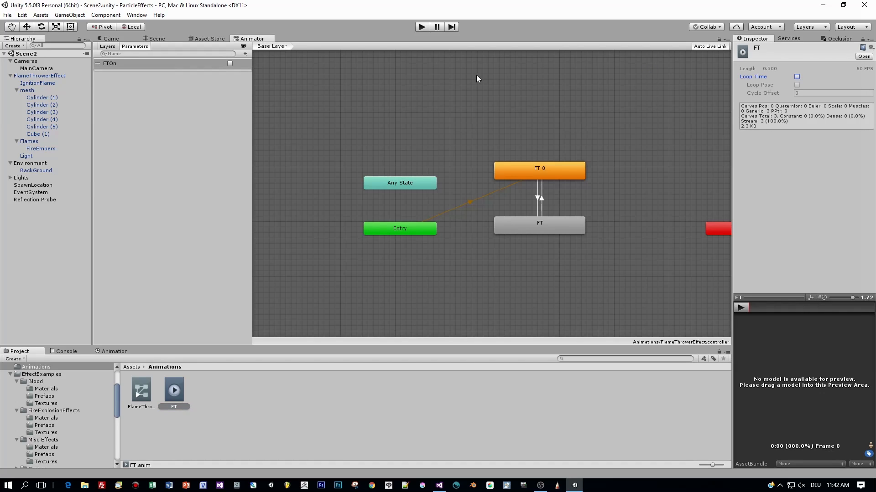
- Select the flamethrower in the Scene view and open its DragGameObject script in Visual Studio
left_click(154, 39)
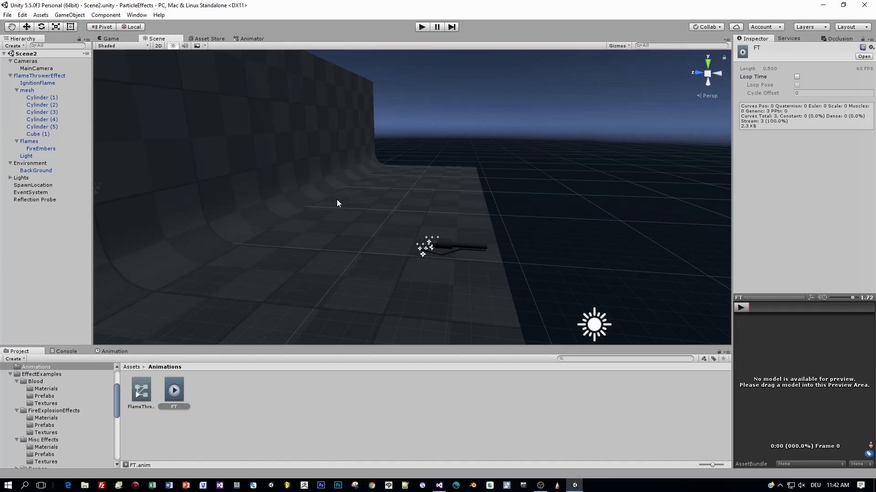
left_click(461, 248)
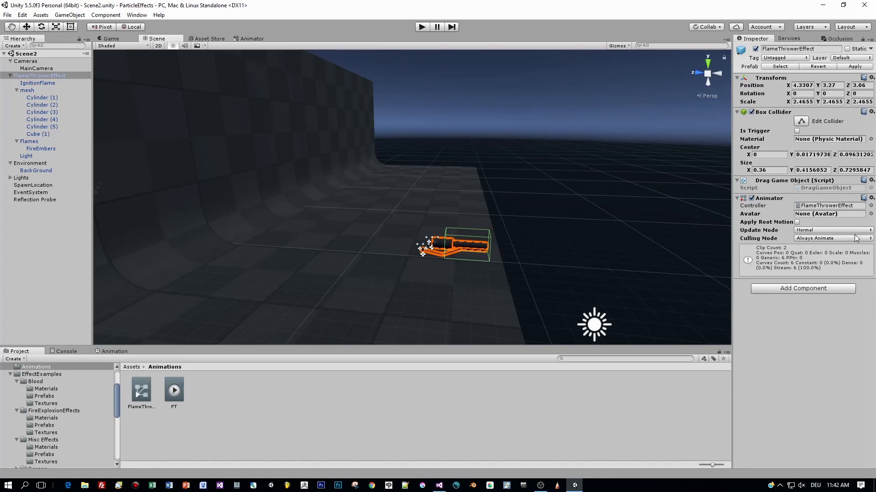
double_click(817, 187)
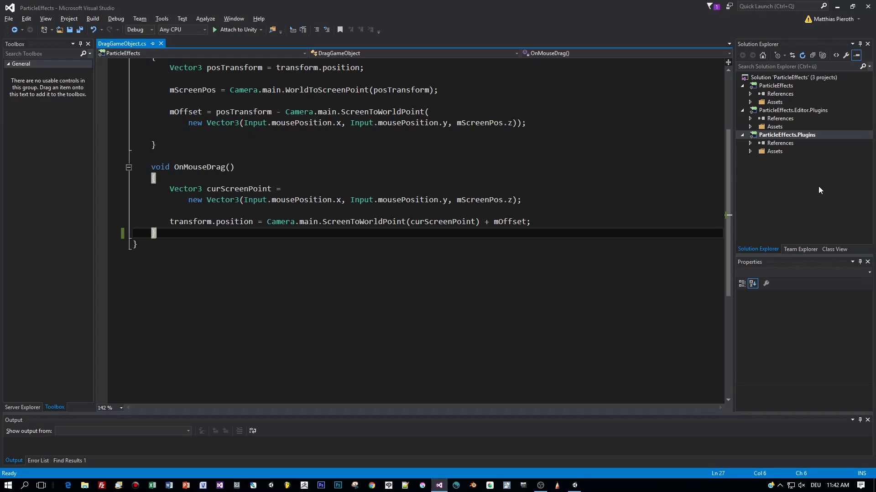
- Add a void Update() method with an empty body below OnMouseDrag in the DragGameObject class
key("Return")
key("Return")
type("void Update")
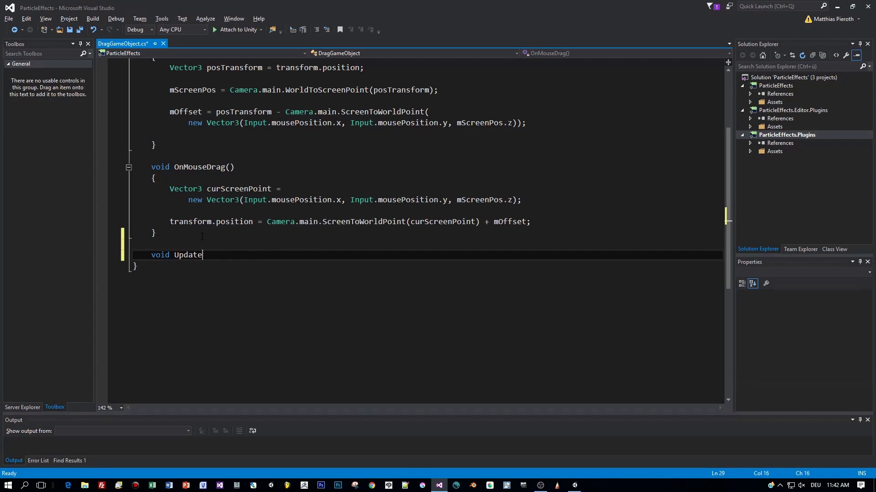
type("()")
key("Return")
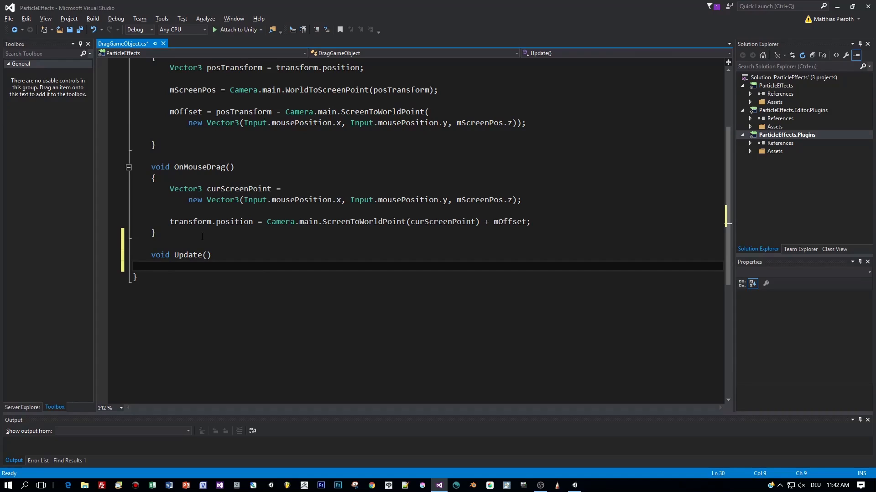
type("{")
key("Return")
- Inside Update, add an if block with the condition Input.GetKeyDown(KeyCode.F)
type("if")
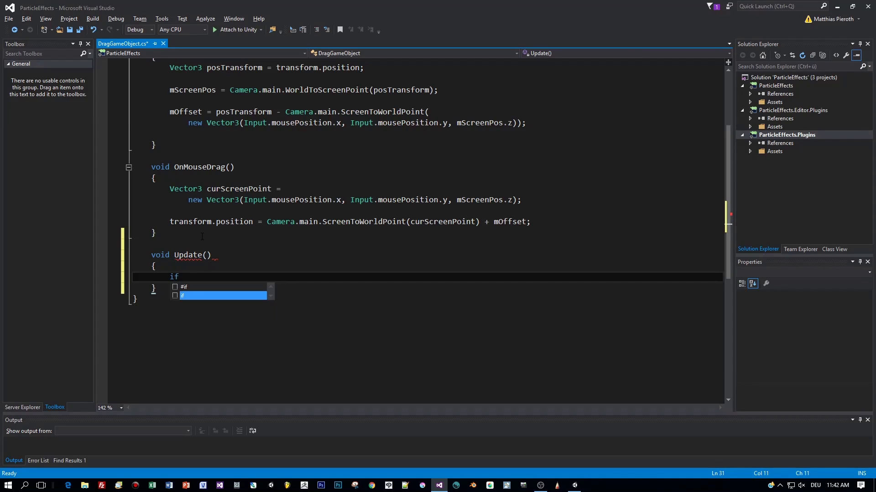
type("(Input.getK")
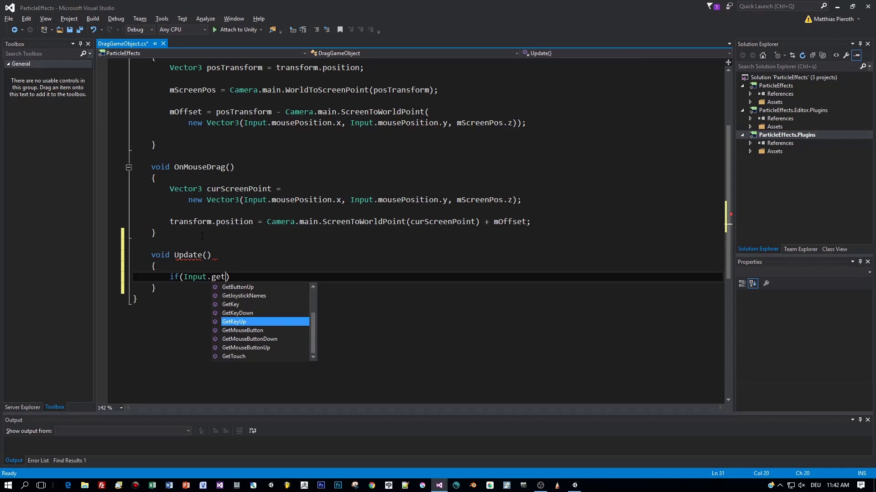
type("eyDown(Ke")
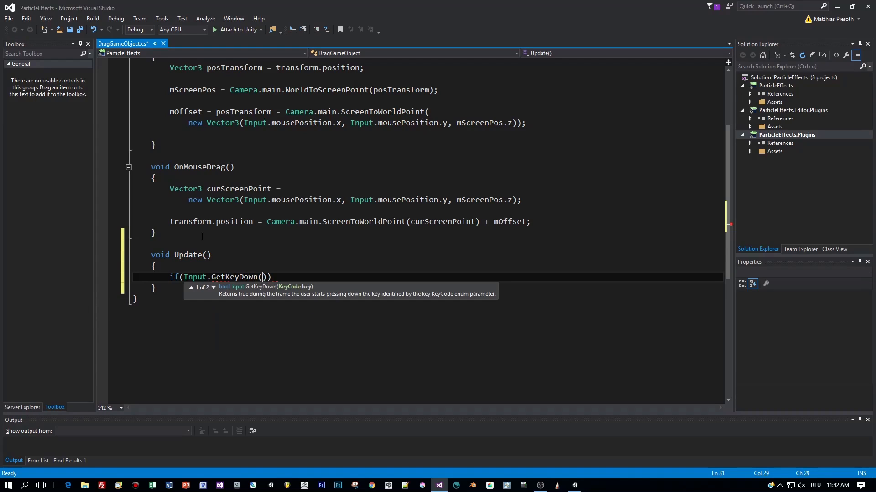
type("yCode.F")
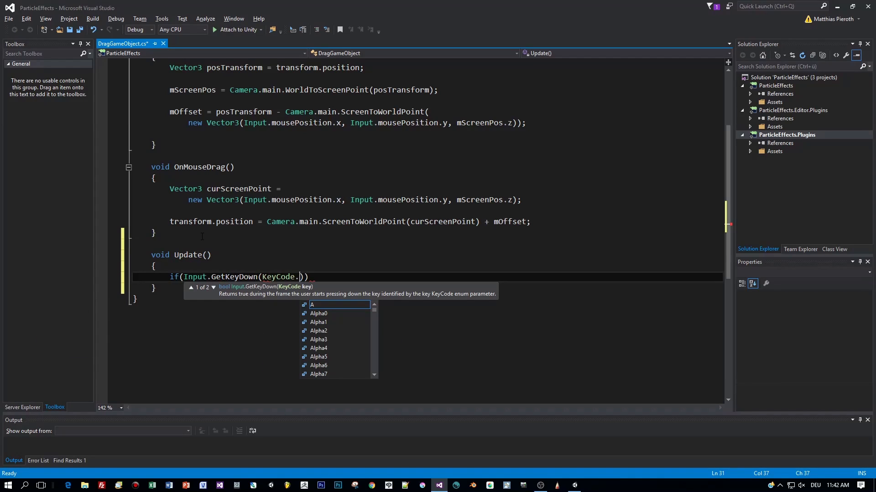
type("))")
key("Return")
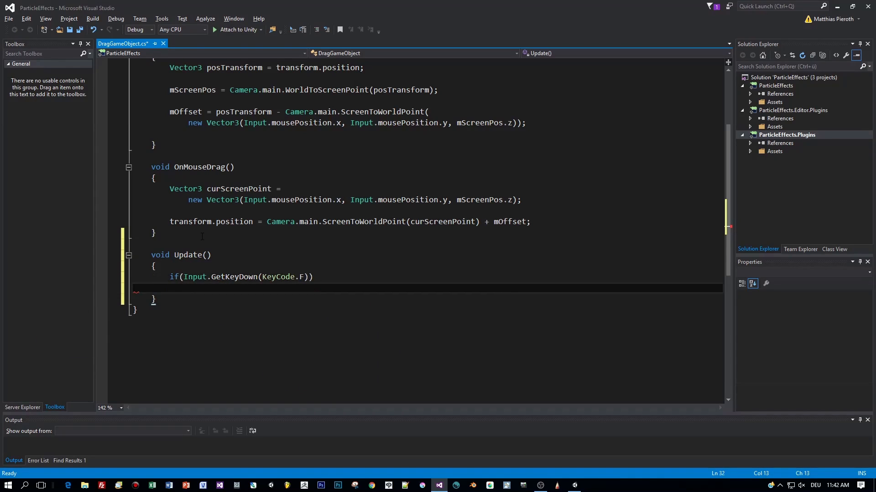
type("{")
key("Return")
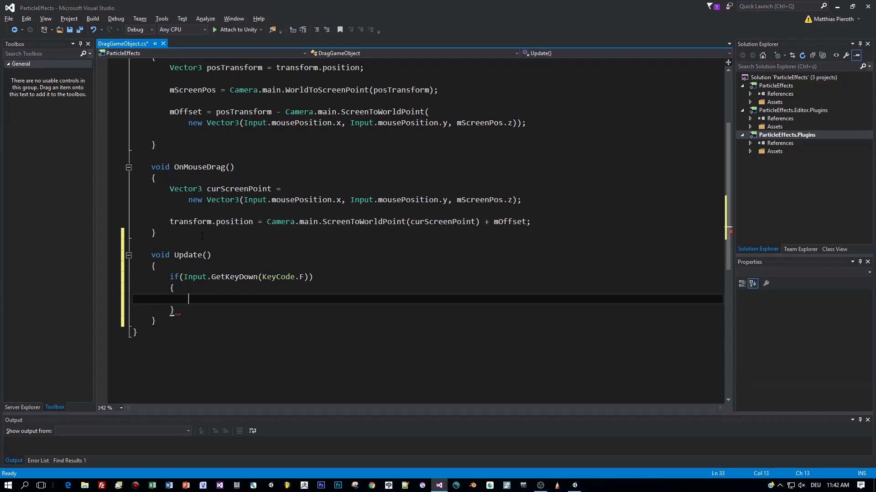
- In the if block, write GetComponent<Animator>().SetBool("FTOn", true); and save the script
type("GetCom")
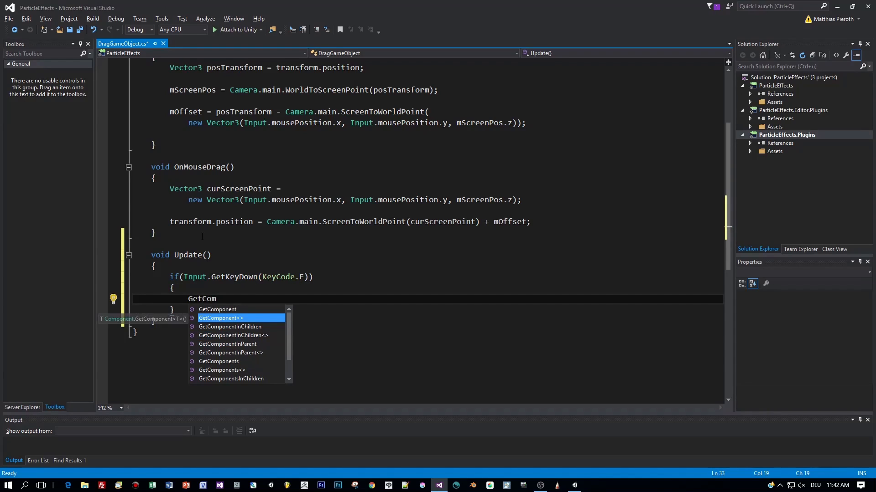
key("Tab")
type("Anim")
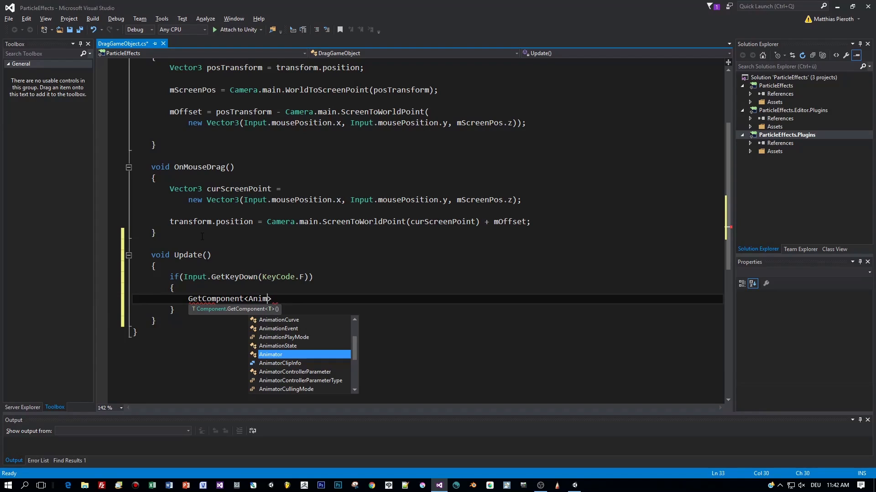
key("Tab")
key("Right")
type("().SetBool")
key("Tab")
type("(")
type("\"FTOn")
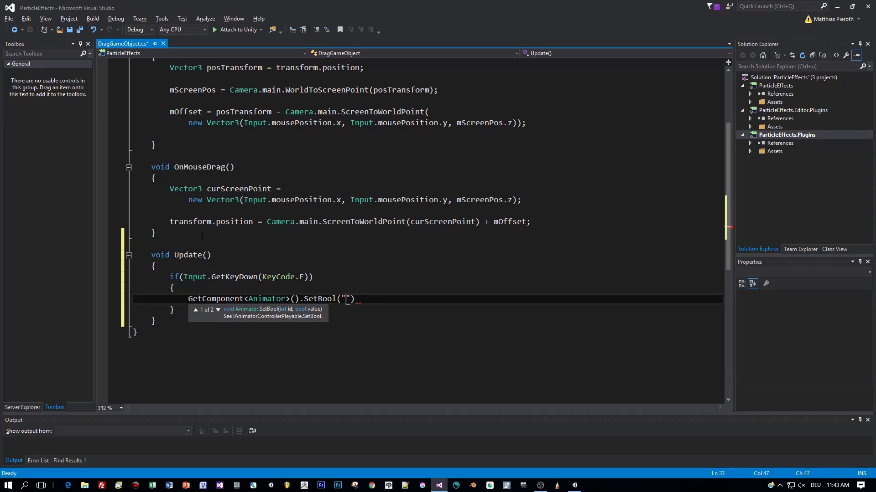
type("\", true)")
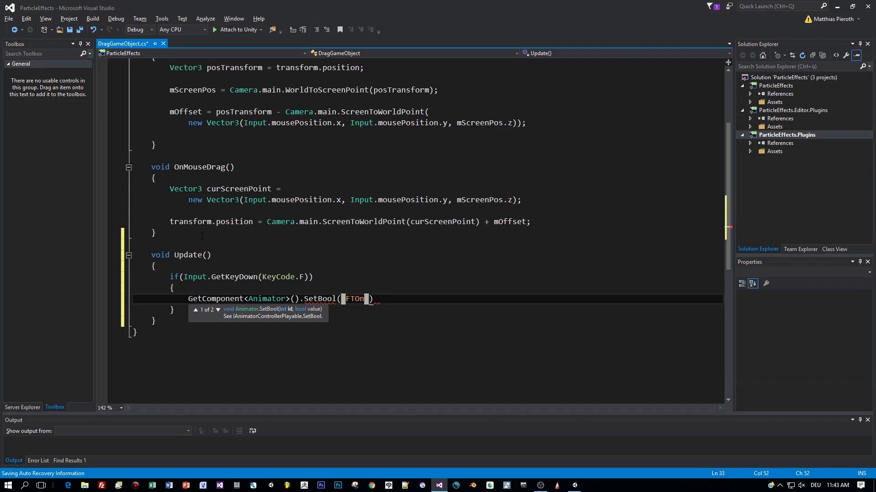
type(";")
key("ctrl+s")
- Duplicate the whole GetKeyDown if block below the original, separated by a blank line
left_click_drag(179, 316, 105, 282)
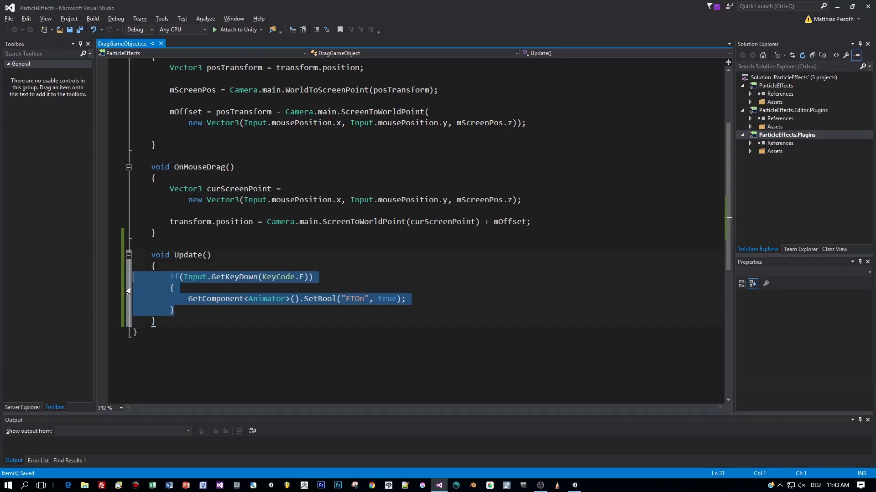
key("ctrl+c")
key("Right")
key("Return")
key("Return")
key("ctrl+v")
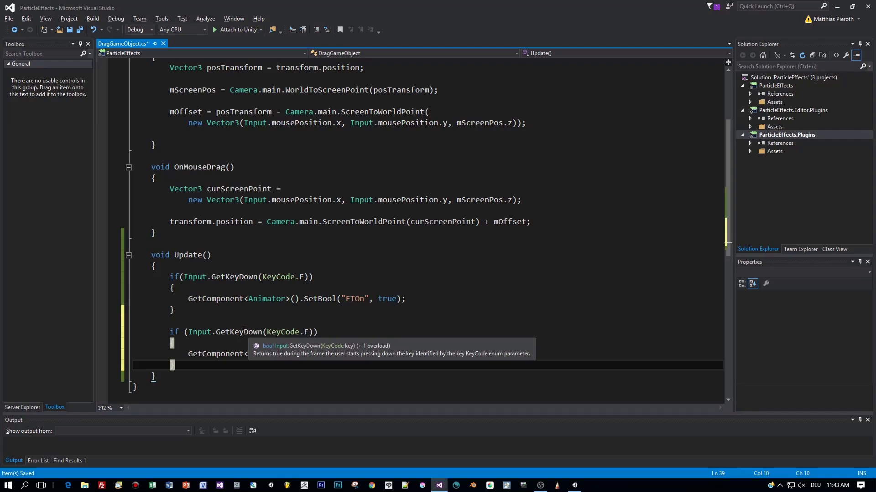
- In the copied block, change GetKeyDown to GetKeyUp and the SetBool value to false, and save the script
left_click(262, 332)
key("BackSpace")
key("BackSpace")
key("BackSpace")
key("BackSpace")
type("Up")
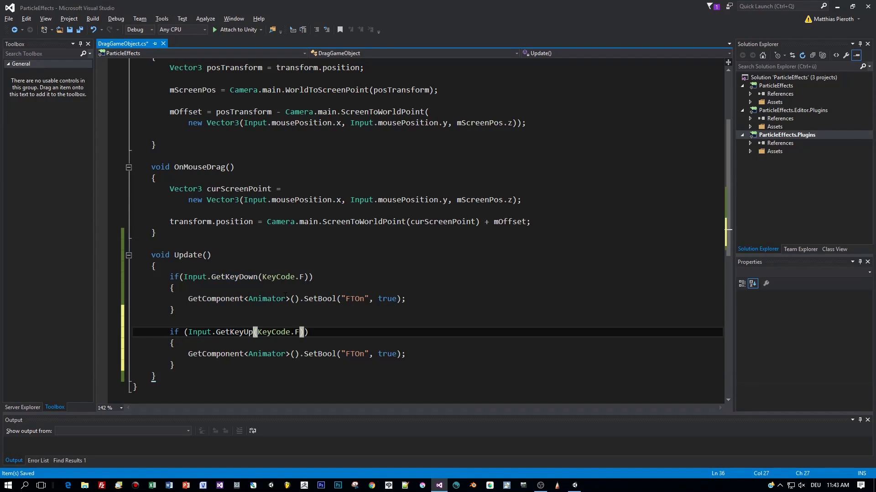
double_click(387, 354)
type("false")
key("ctrl+s")
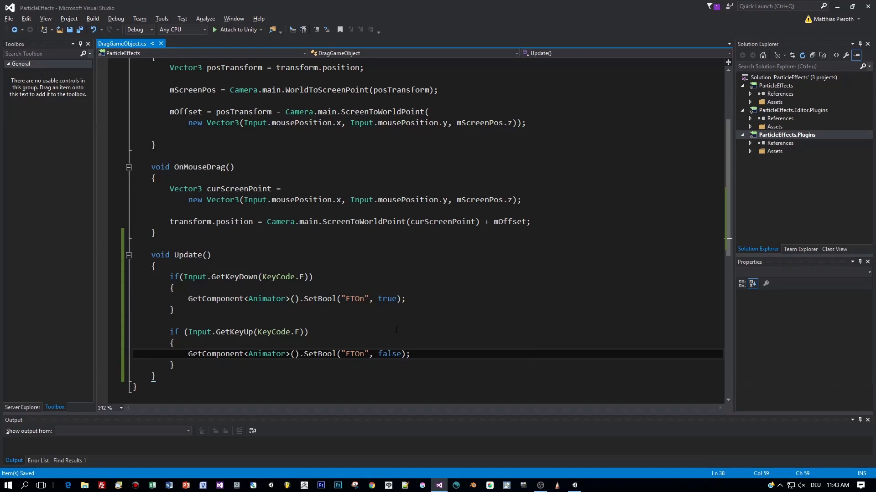
left_click(299, 277)
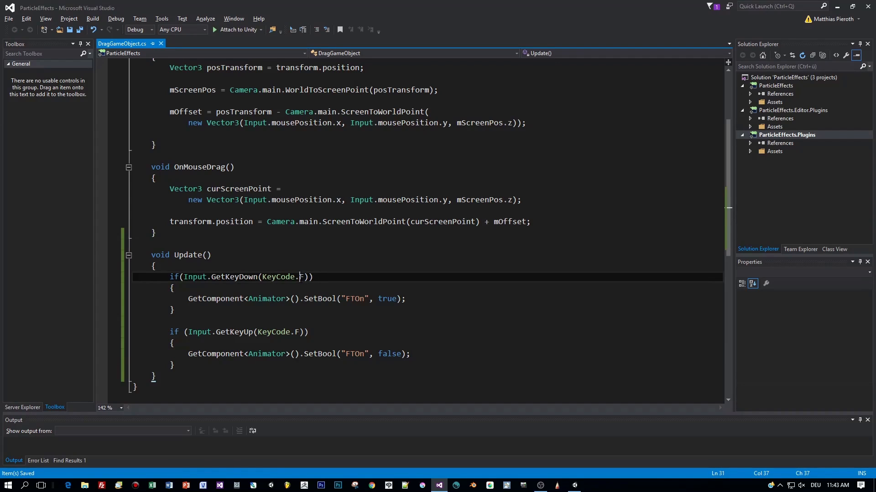
- Switch to Unity, run the scene, and move the flamethrower around the game view while testing its flames with the F key
left_click(575, 486)
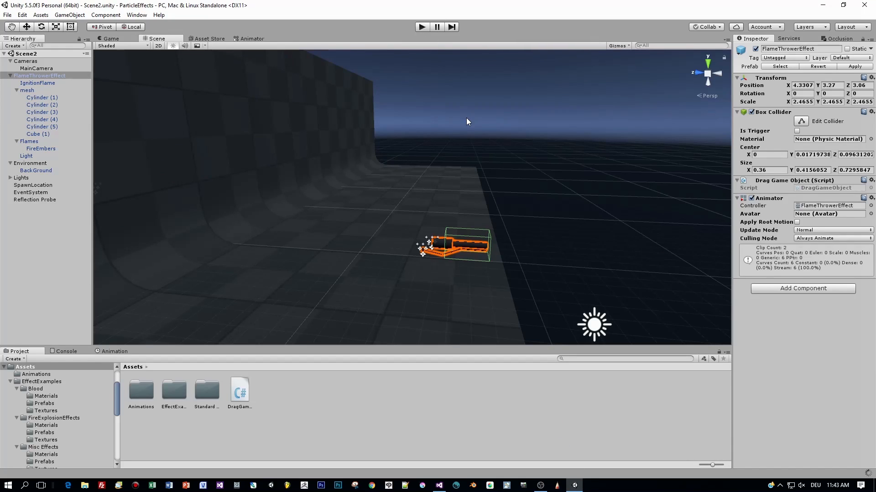
left_click(422, 27)
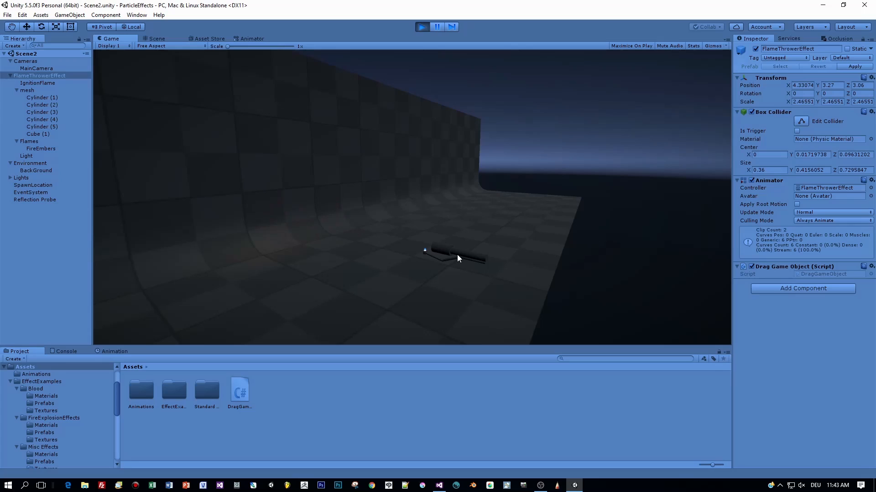
left_click_drag(457, 257, 514, 215)
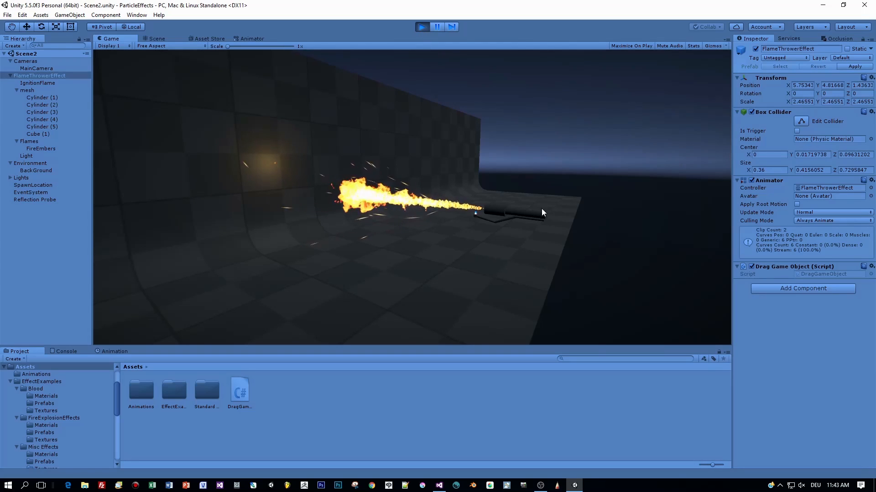
left_click_drag(513, 208, 473, 259)
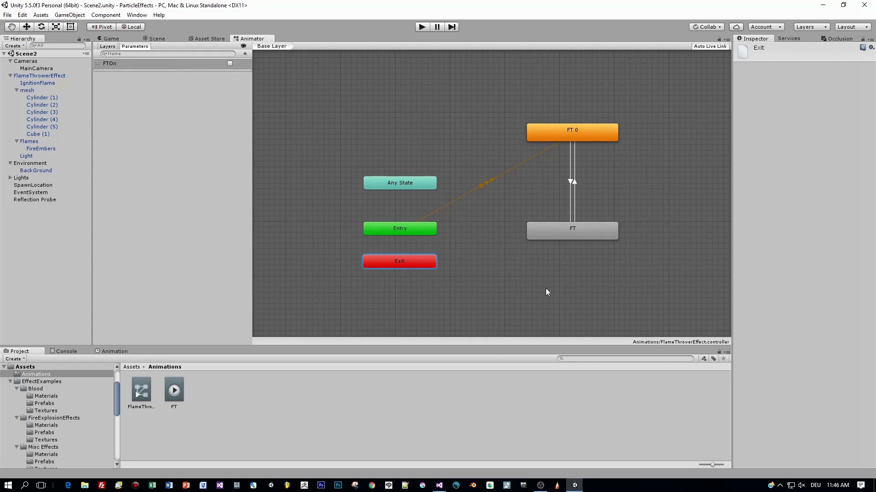
- Create an empty animator state, place it directly below the FT state, and name it Empty
right_click(545, 289)
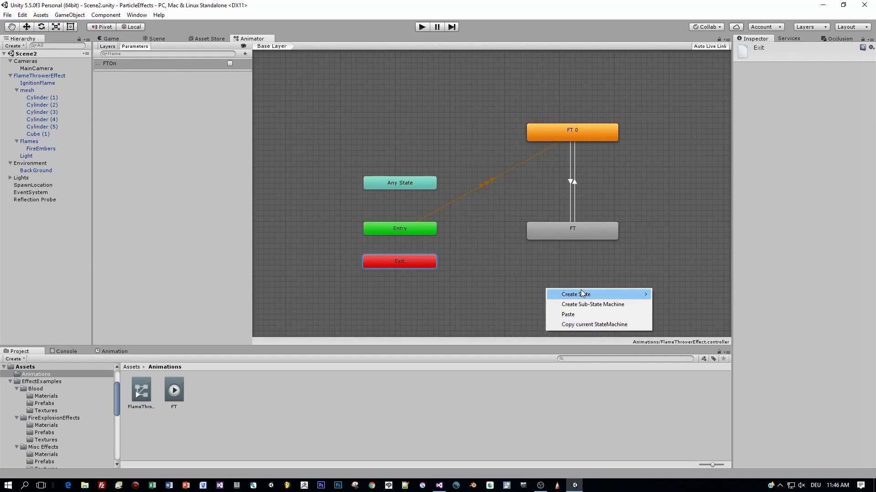
mouse_move(581, 294)
left_click(498, 296)
left_click_drag(574, 292, 565, 269)
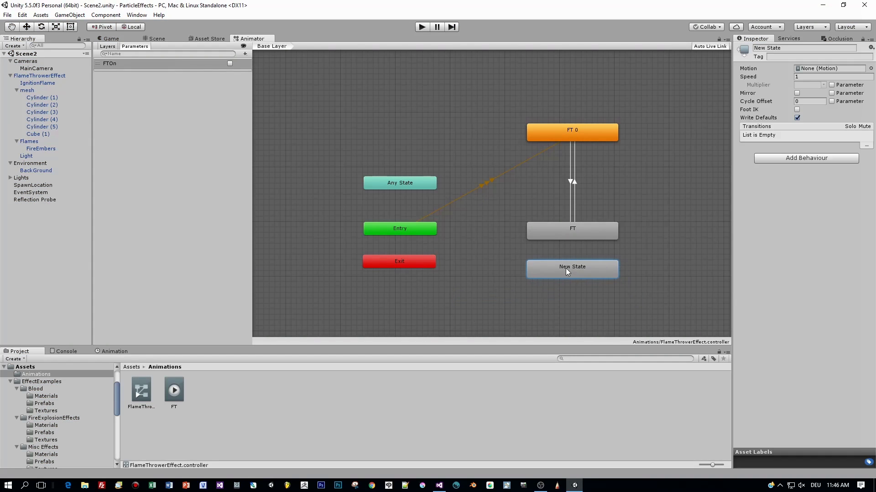
left_click(786, 48)
type("Empty")
key("Return")
- Add a transition from Entry to the Empty state and make Empty the layer default state
right_click(405, 234)
left_click(426, 239)
left_click(554, 269)
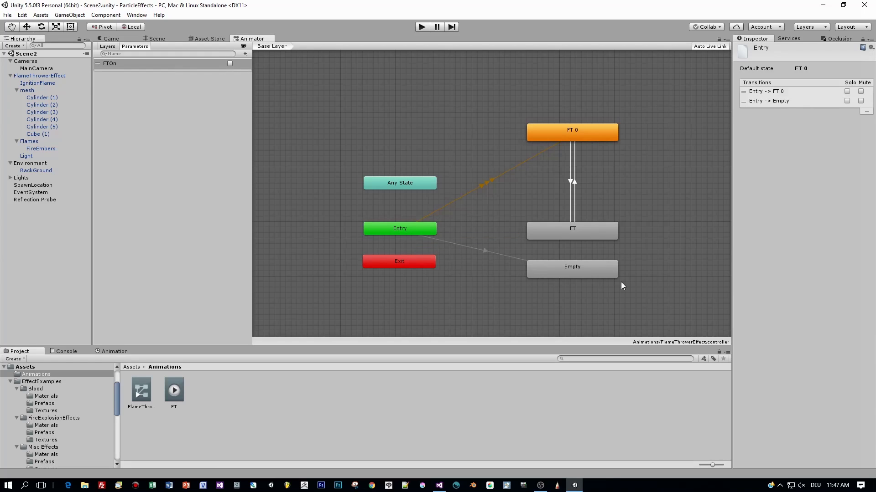
right_click(558, 267)
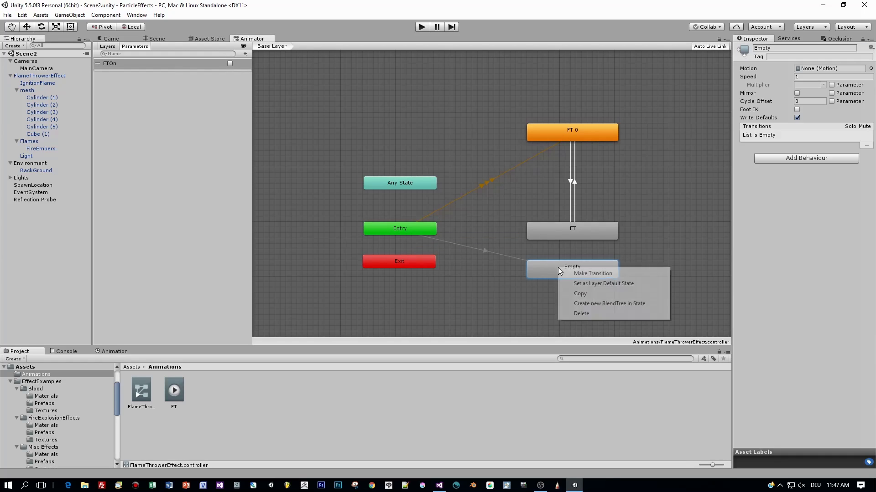
left_click(628, 284)
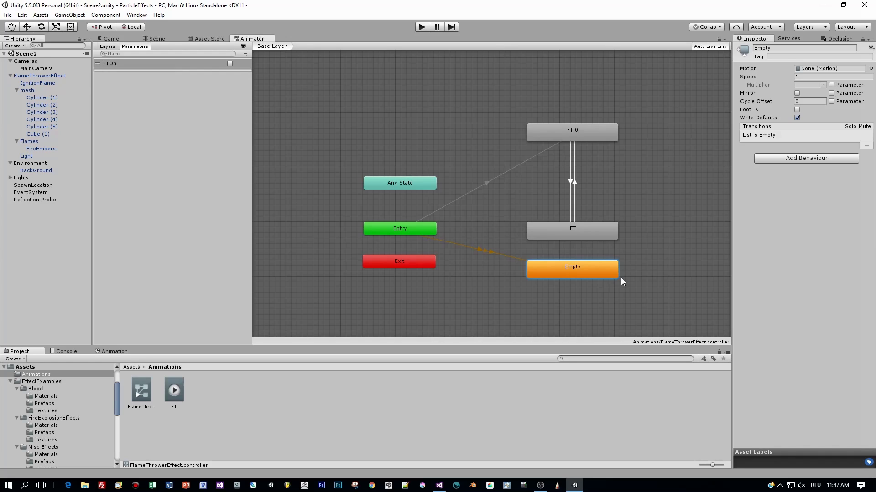
- Add a transition from Empty to FT with the condition FTOn set to true
right_click(578, 266)
left_click(594, 272)
left_click(571, 231)
left_click(575, 248)
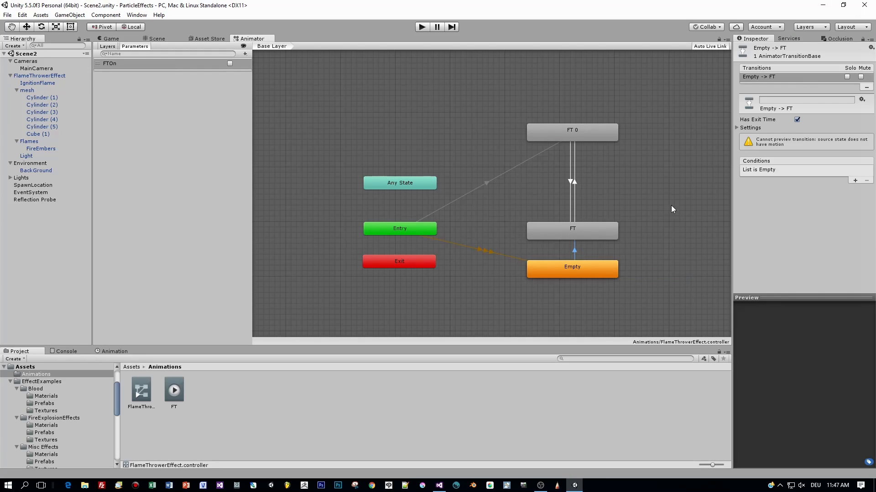
left_click(855, 181)
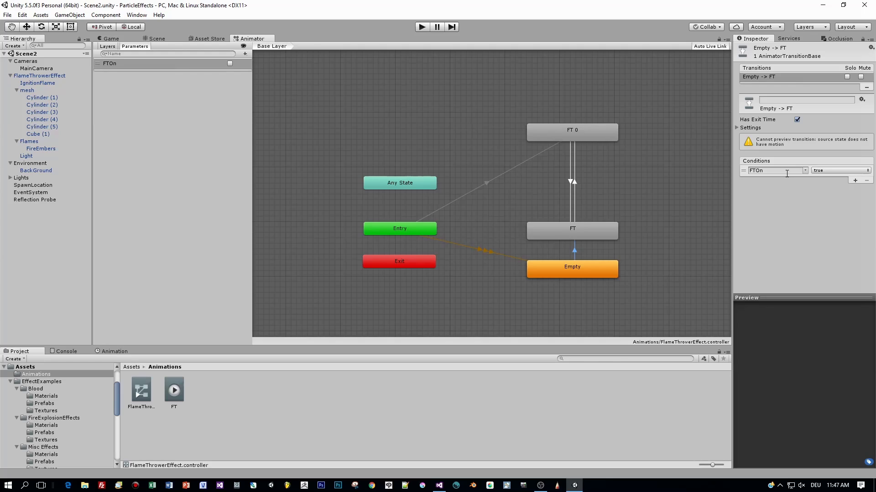
left_click(579, 231)
left_click(574, 252)
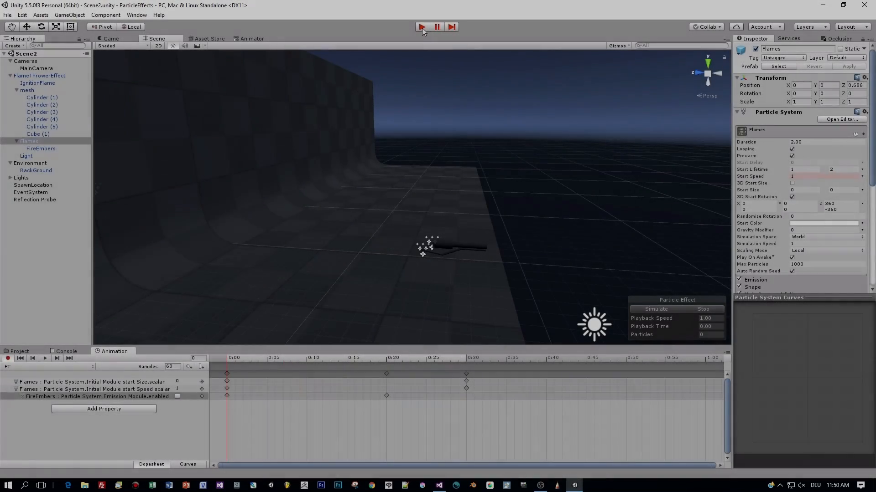
- Run the scene to test the flamethrower with the revised animator states
left_click(422, 27)
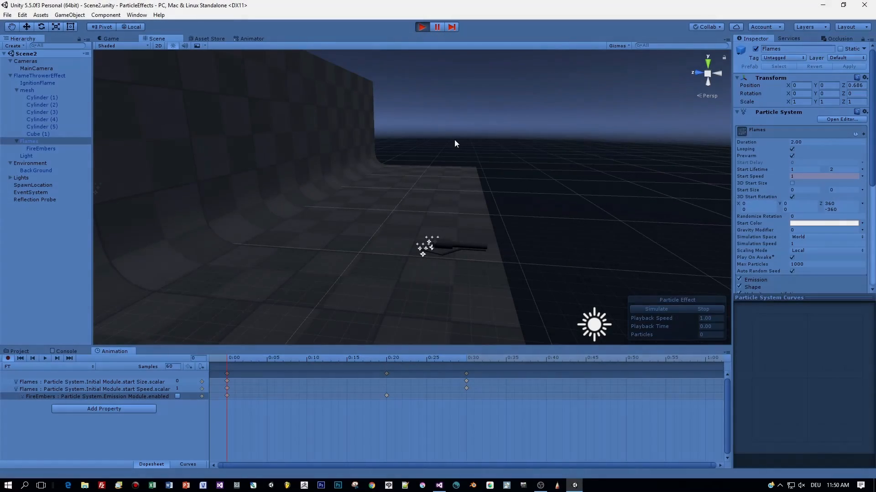